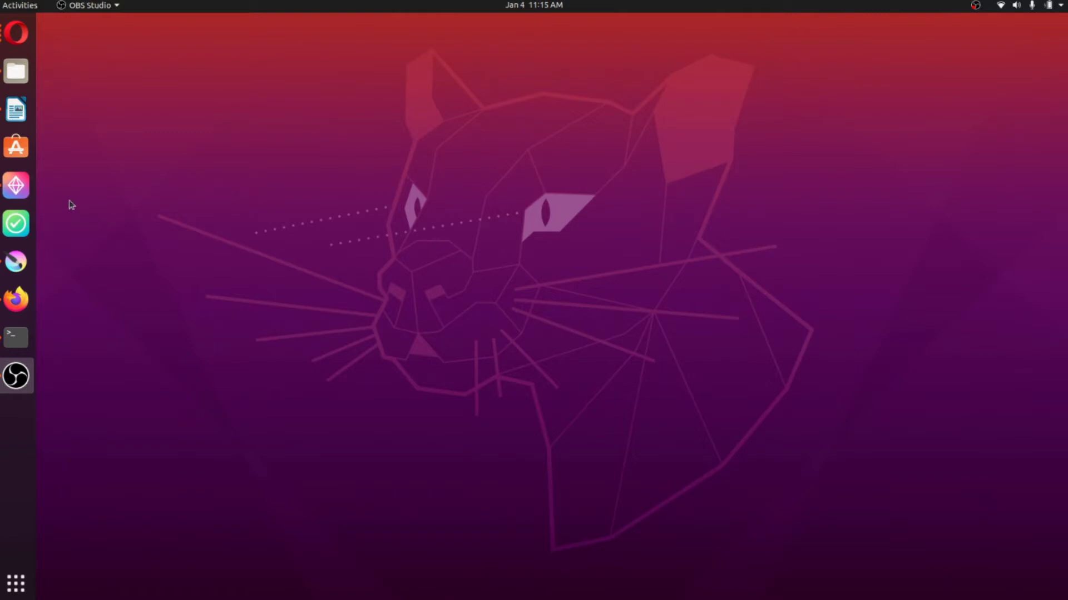
# Switch to Zenkit and preview the thumbnail image attached to the "How to setup voicemeeter" card, closing the preview when done
pyautogui.click(17, 186)
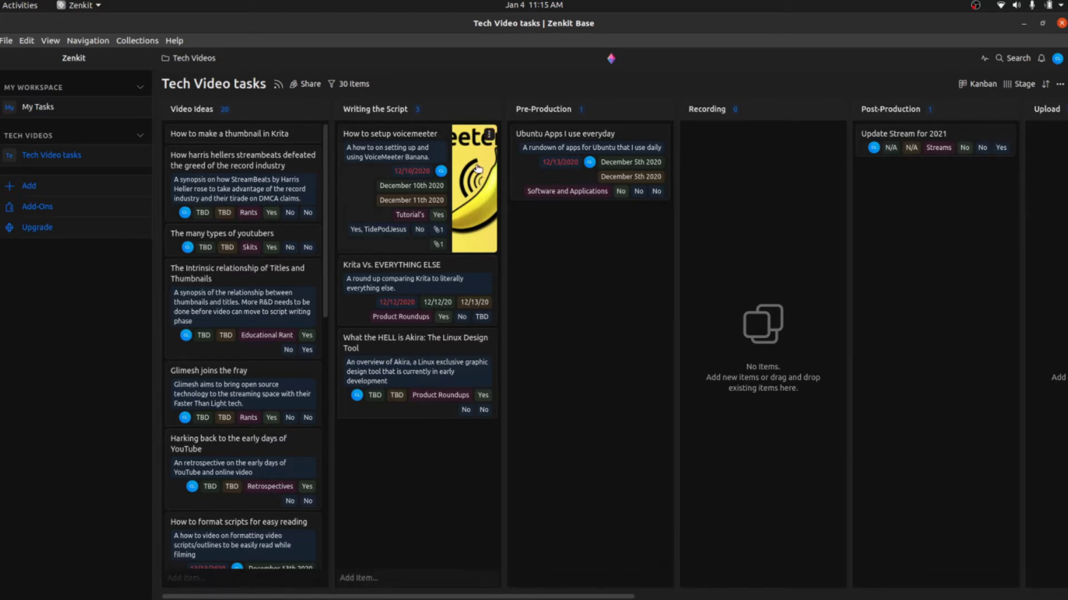
pyautogui.moveTo(396, 158); pyautogui.dragTo(456, 167)
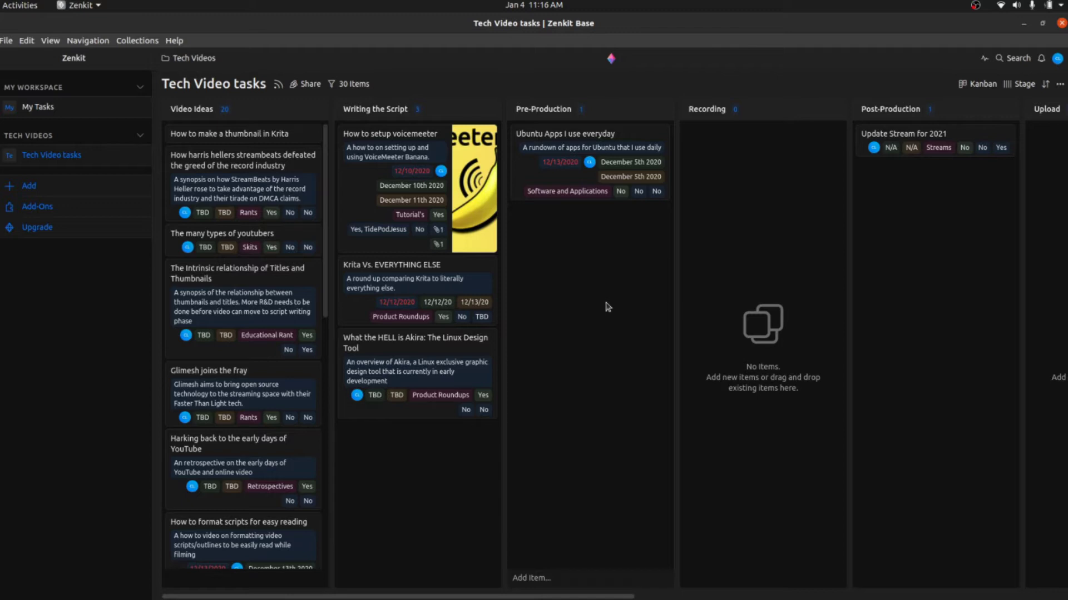
pyautogui.click(457, 194)
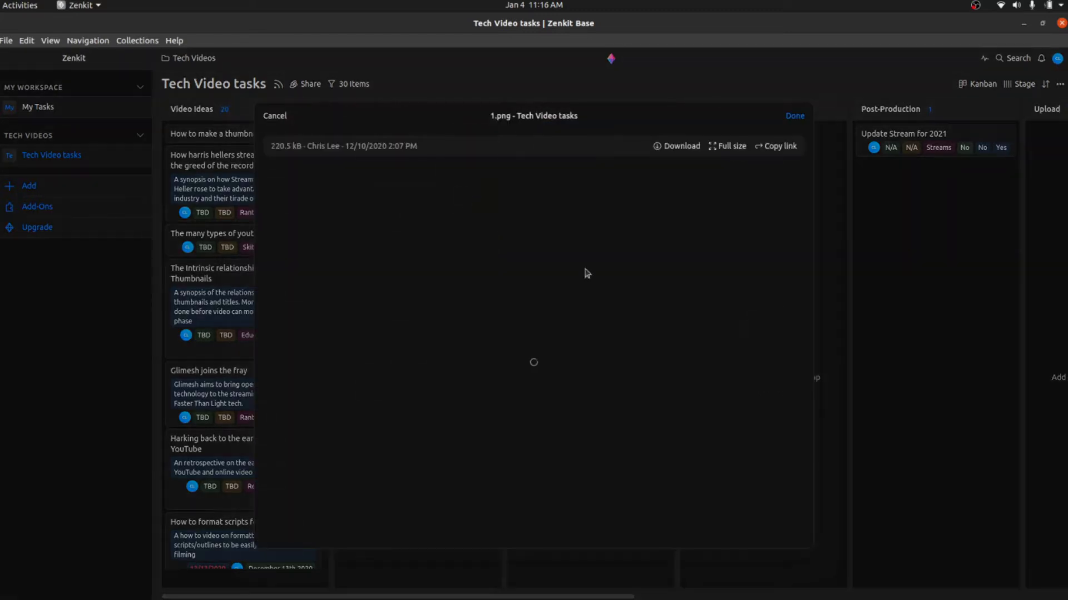
pyautogui.click(788, 119)
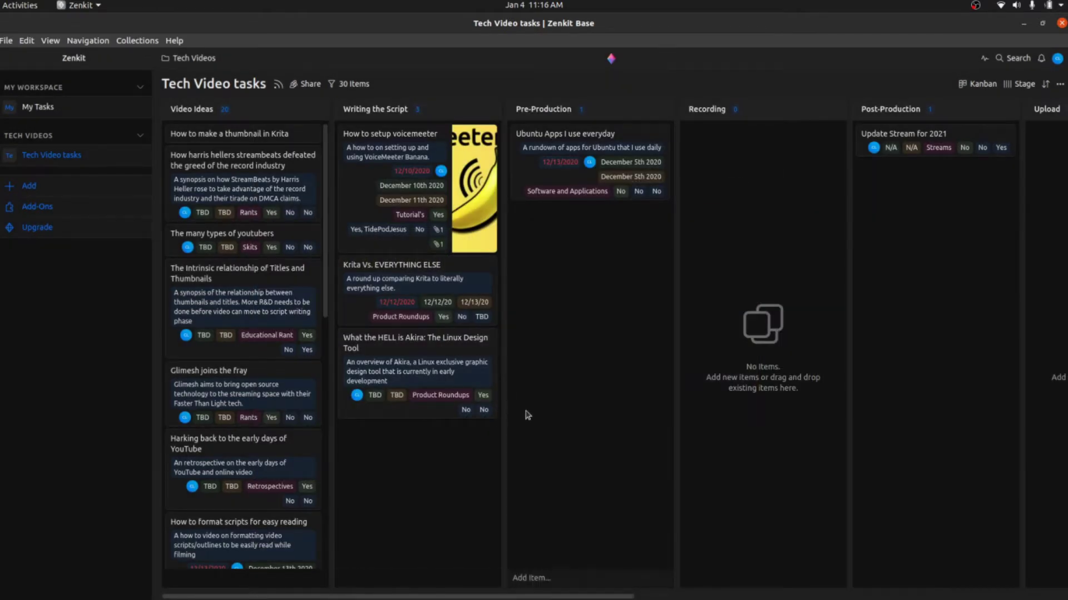
pyautogui.moveTo(448, 596); pyautogui.dragTo(377, 556)
# Open the "How to setup voicemeeter" item and review its fields down to the thumbnail and script attachments, closing the details when done
pyautogui.click(388, 134)
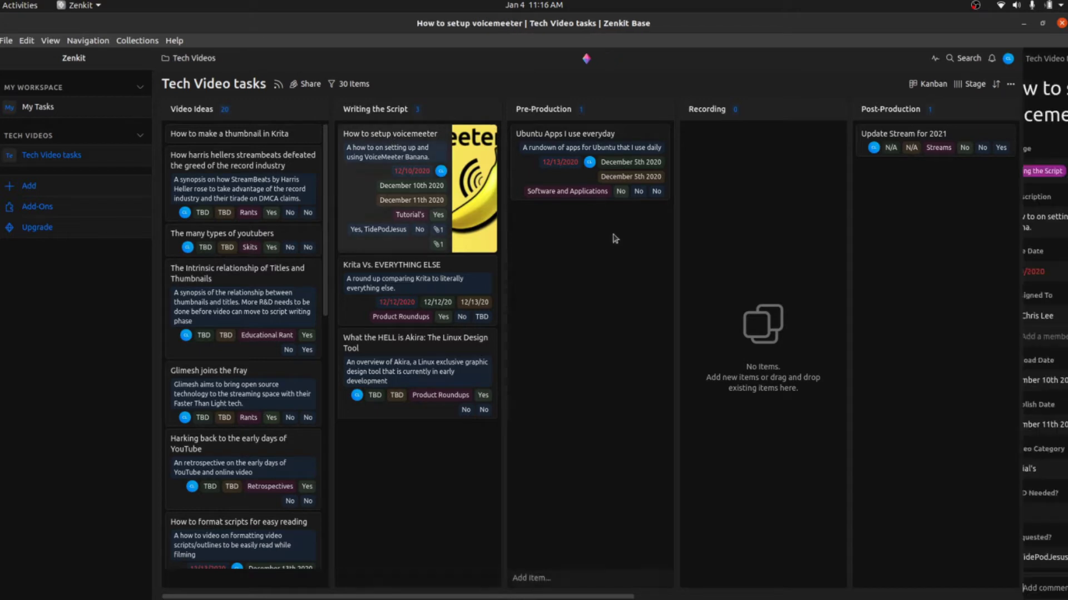
pyautogui.scroll(-1, 902, 328)
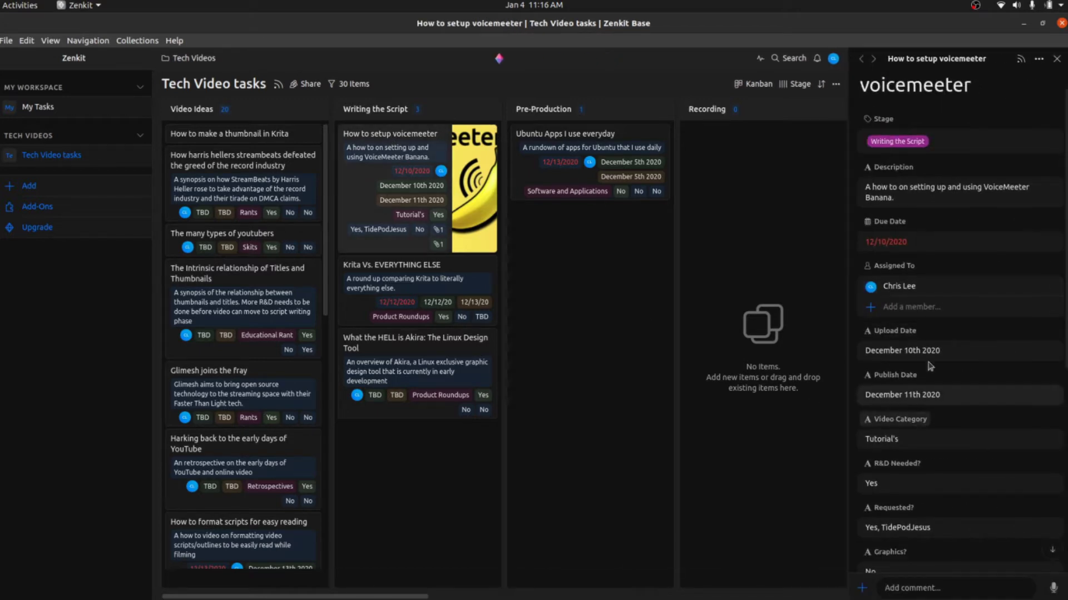
pyautogui.scroll(-1, 923, 420)
pyautogui.scroll(-1, 926, 408)
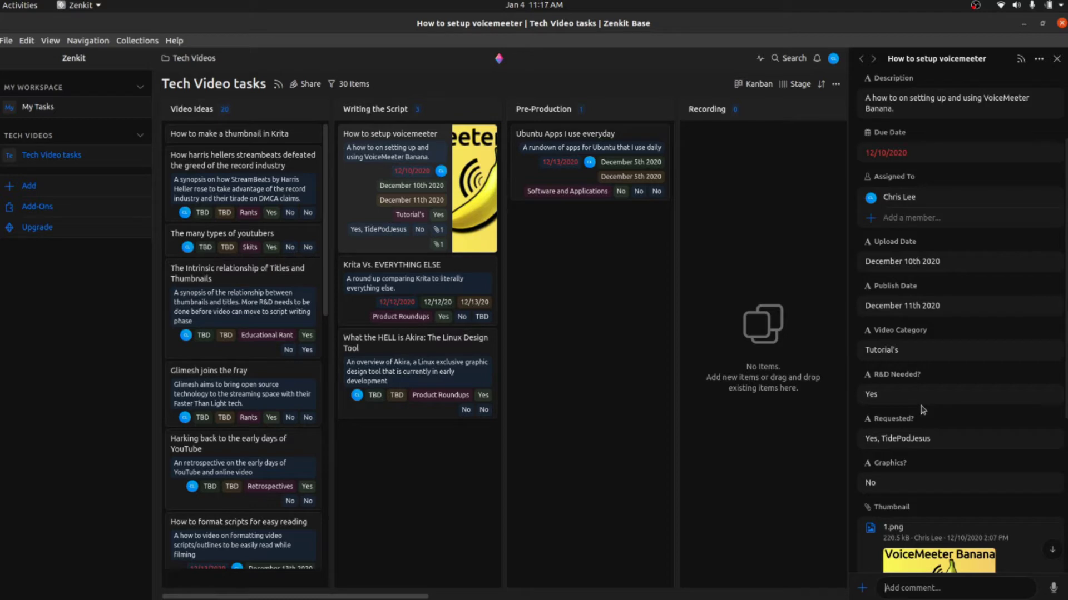
pyautogui.scroll(-3, 923, 410)
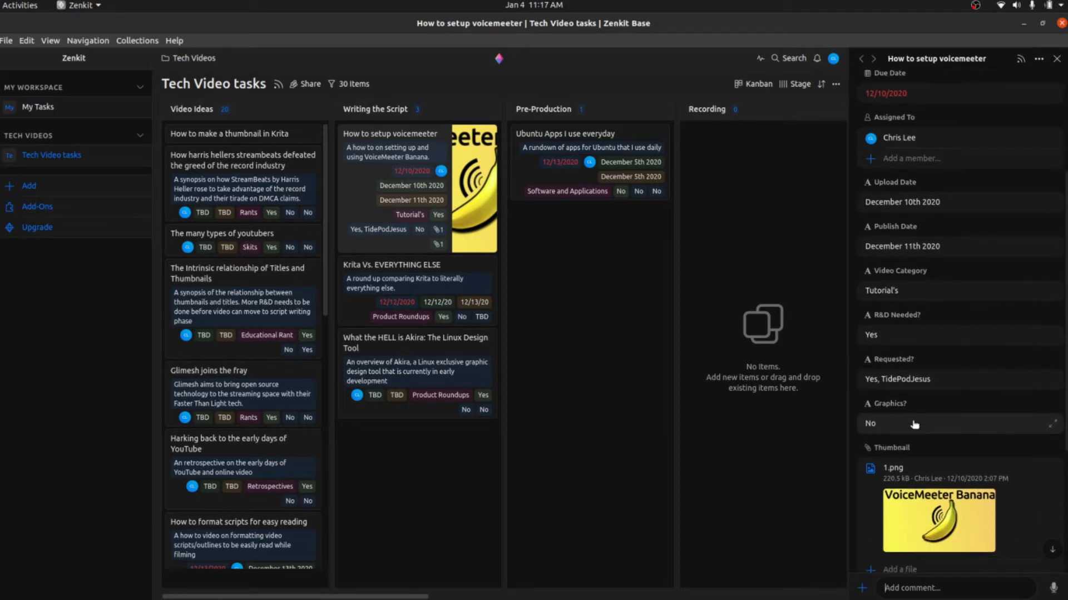
pyautogui.scroll(-2, 921, 382)
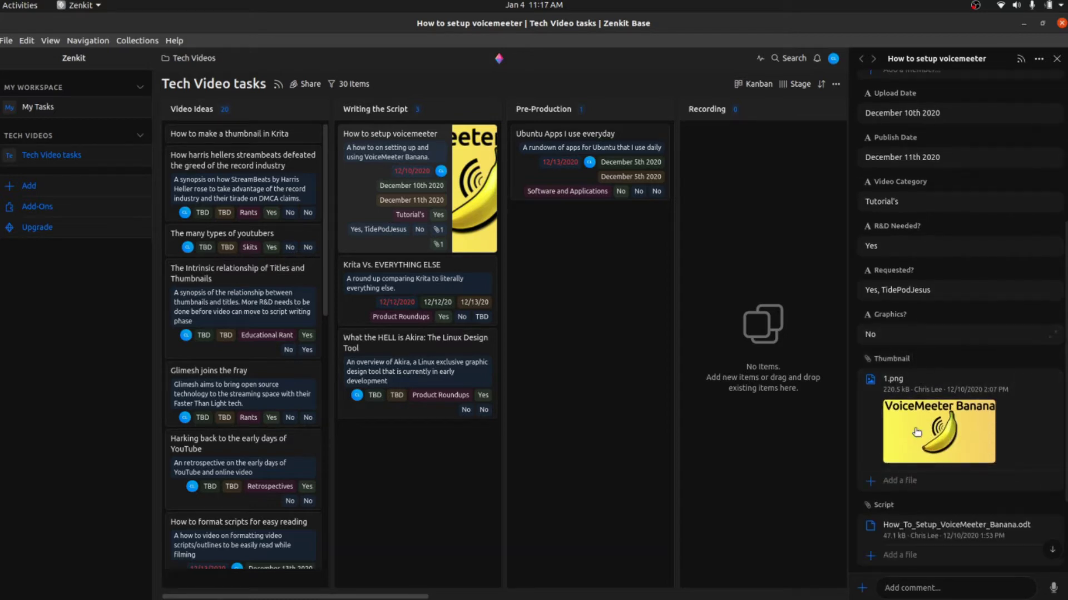
pyautogui.scroll(-2, 926, 459)
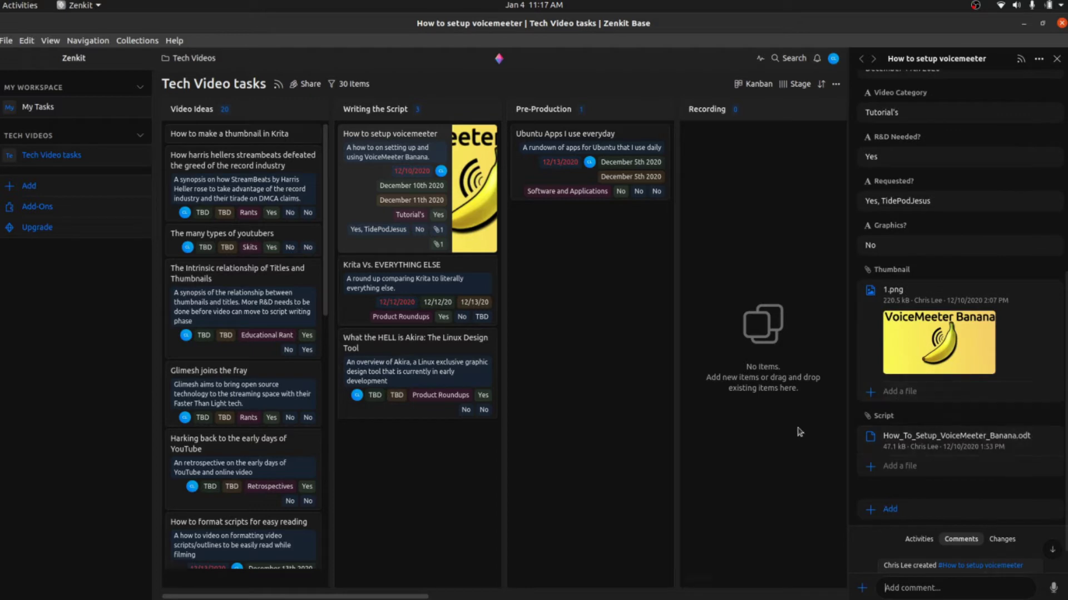
pyautogui.click(1057, 58)
# Display the Tech Video tasks collection as a monthly calendar and examine the items scheduled for December 2020
pyautogui.click(973, 84)
pyautogui.click(889, 217)
pyautogui.click(901, 195)
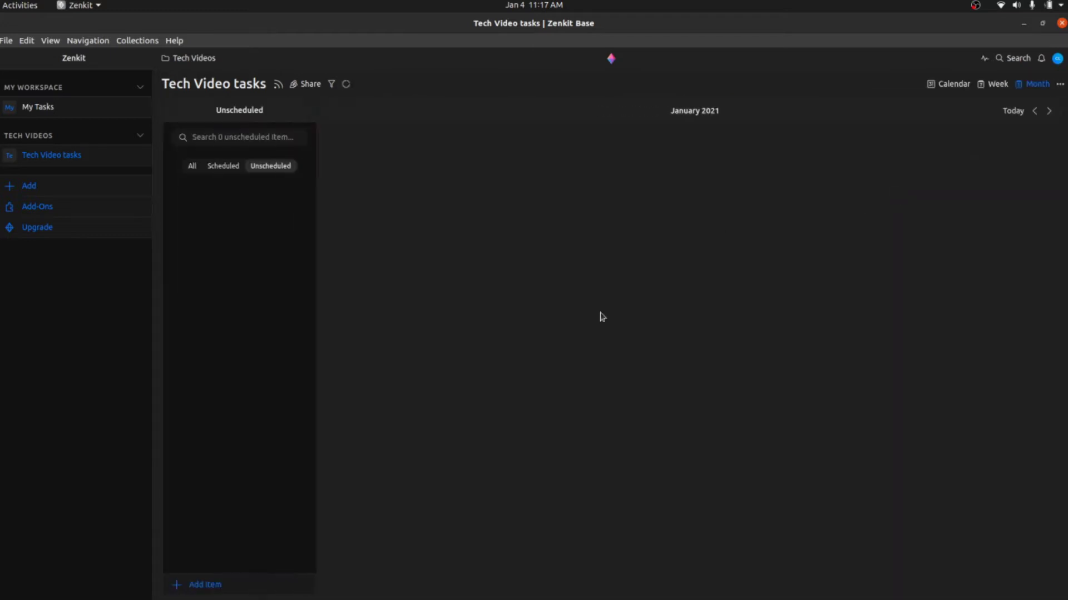
pyautogui.scroll(2, 640, 292)
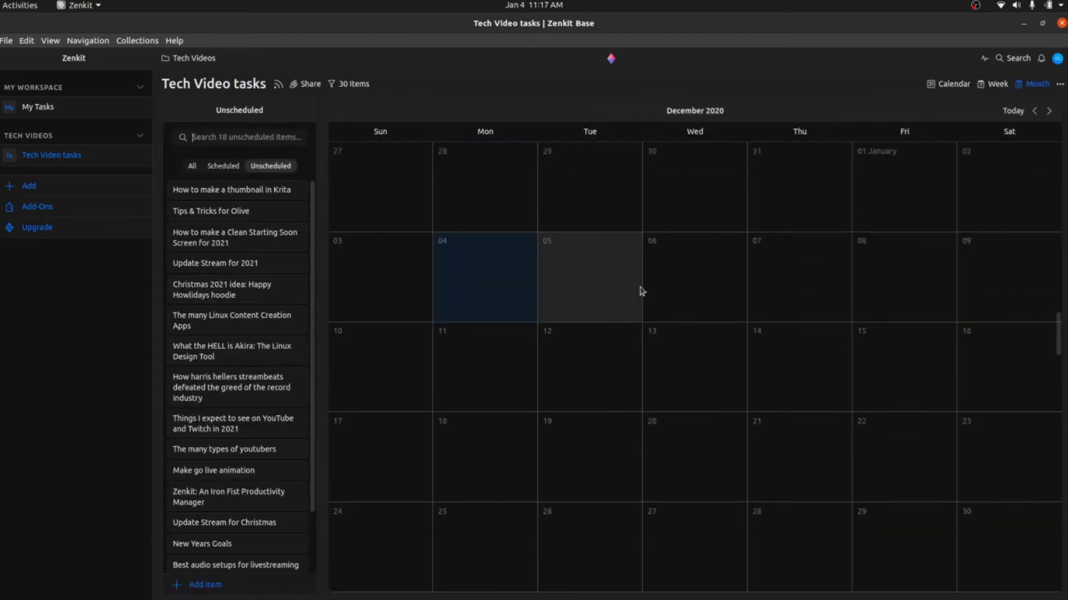
pyautogui.scroll(5, 643, 290)
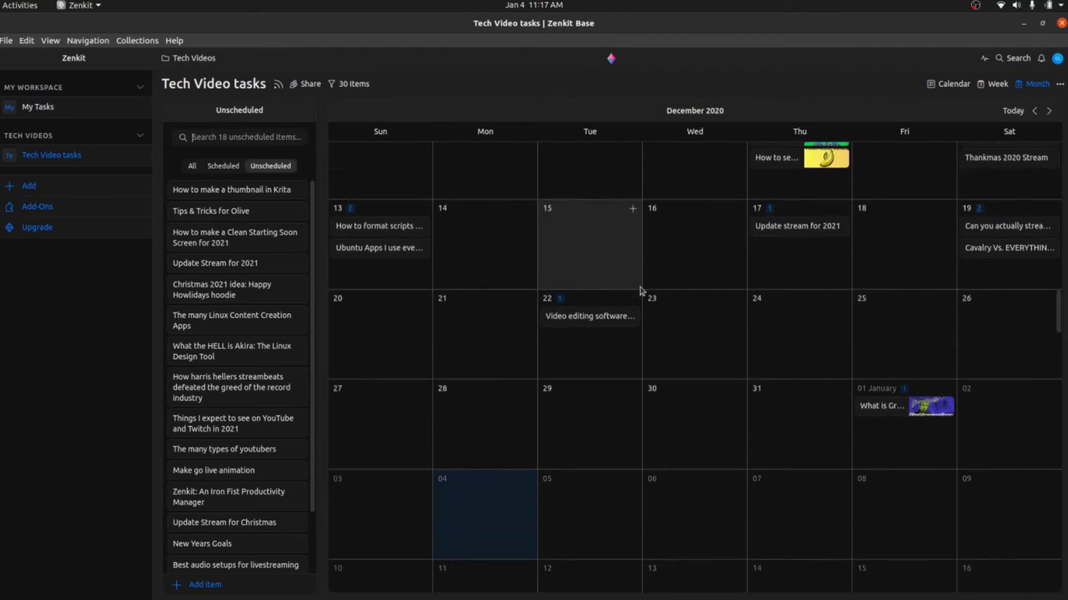
pyautogui.scroll(-3, 624, 314)
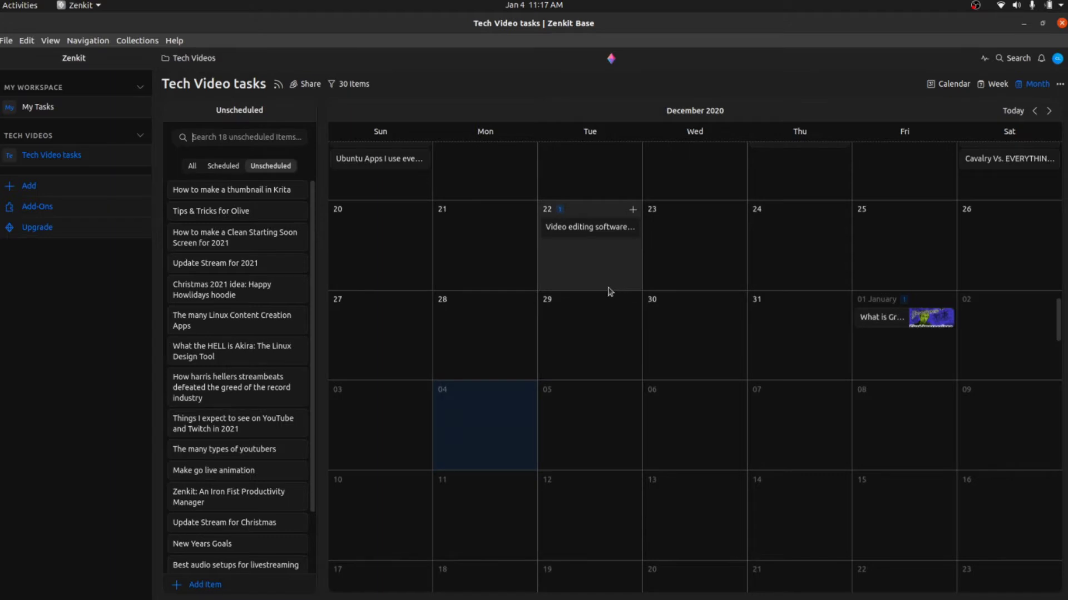
pyautogui.scroll(2, 610, 291)
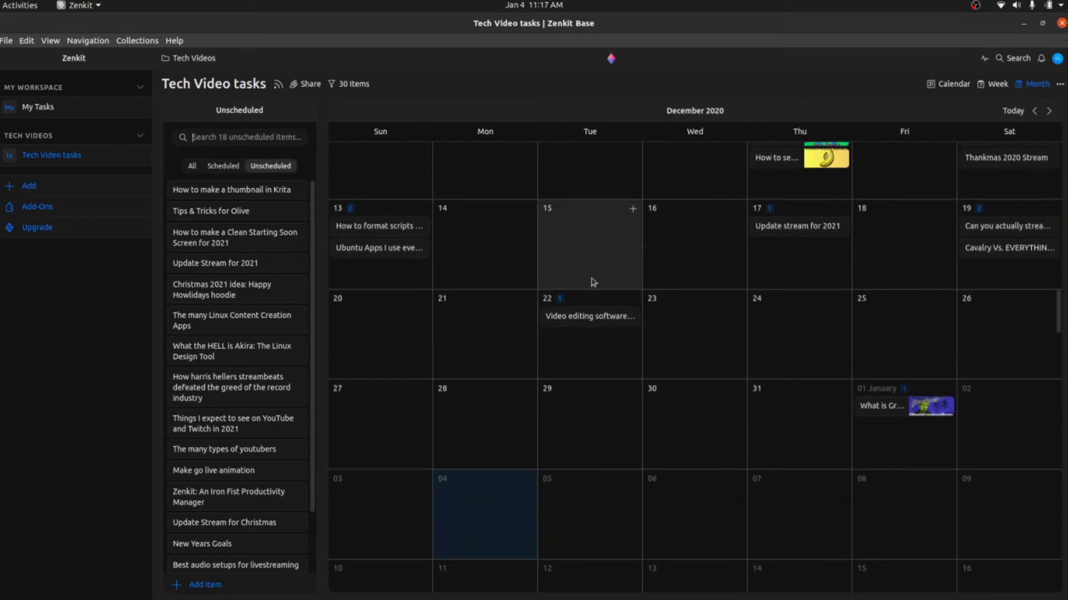
# Display the Tech Video tasks collection as a table and look through all of its rows
pyautogui.click(949, 84)
pyautogui.click(878, 183)
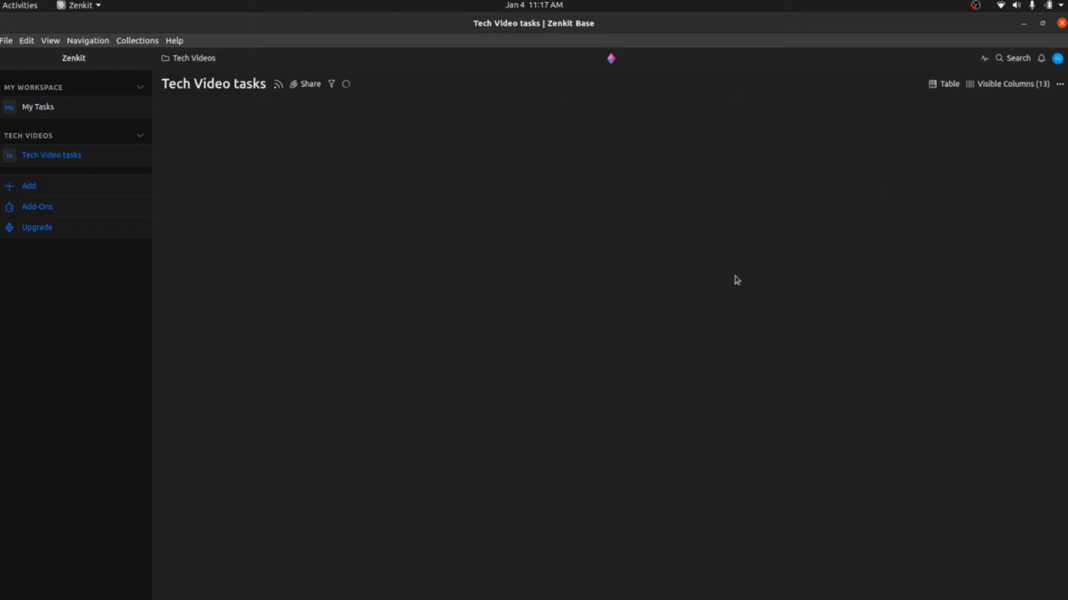
pyautogui.scroll(-3, 496, 494)
pyautogui.scroll(3, 497, 495)
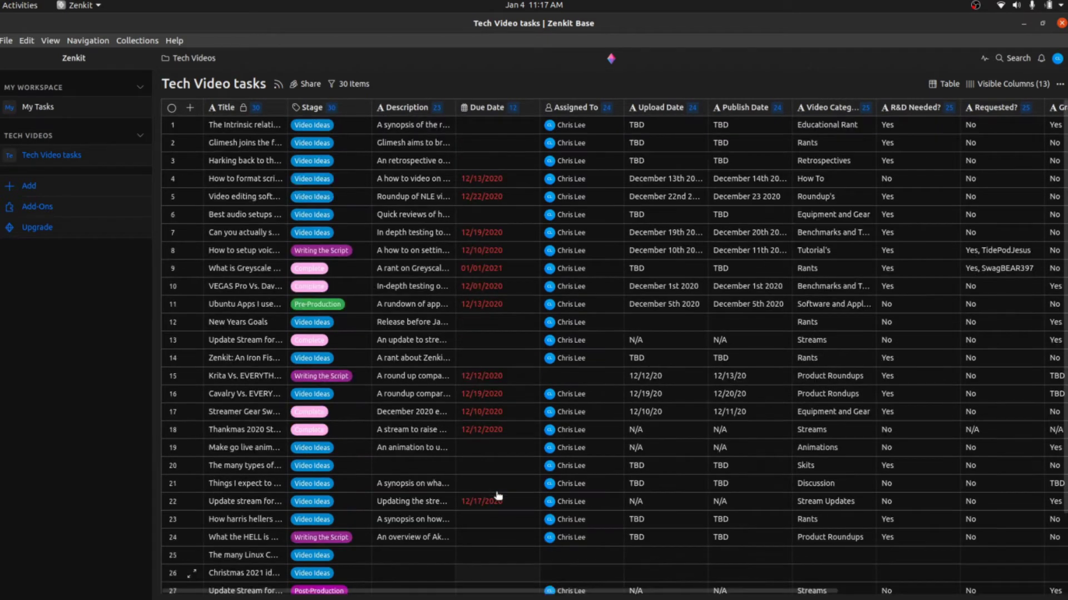
pyautogui.scroll(-3, 498, 495)
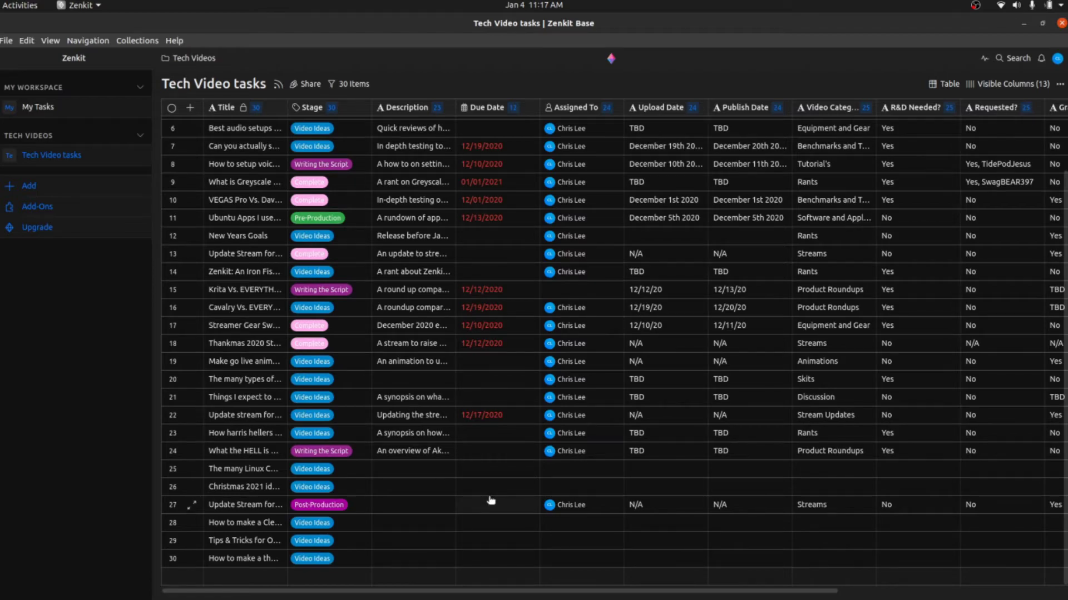
pyautogui.scroll(3, 489, 497)
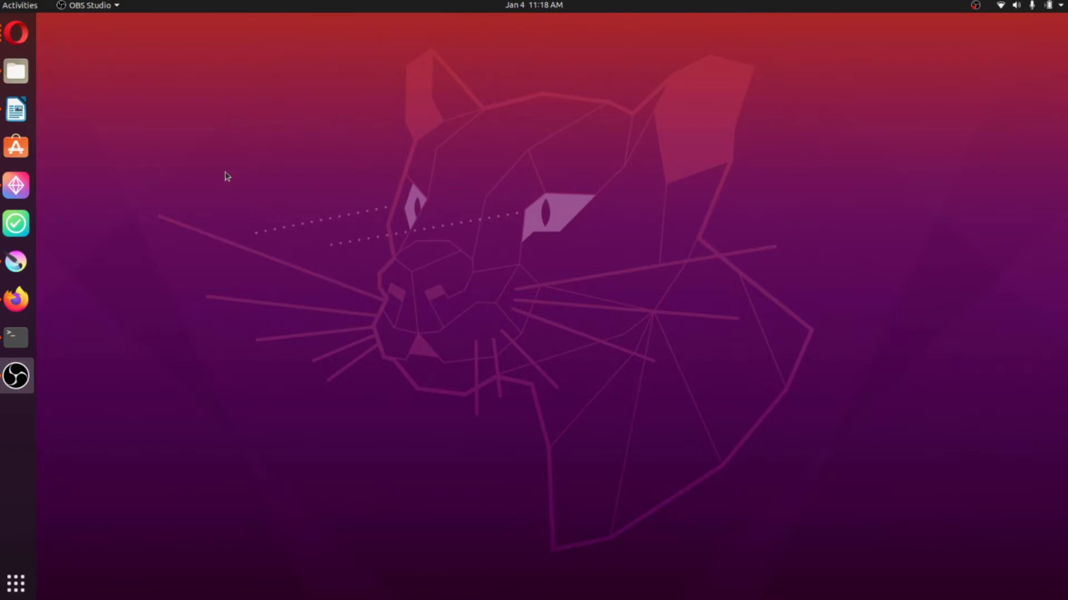
# Switch to LibreOffice Writer and skim the whole "The Linux apps I use daily.docx" script
pyautogui.click(15, 110)
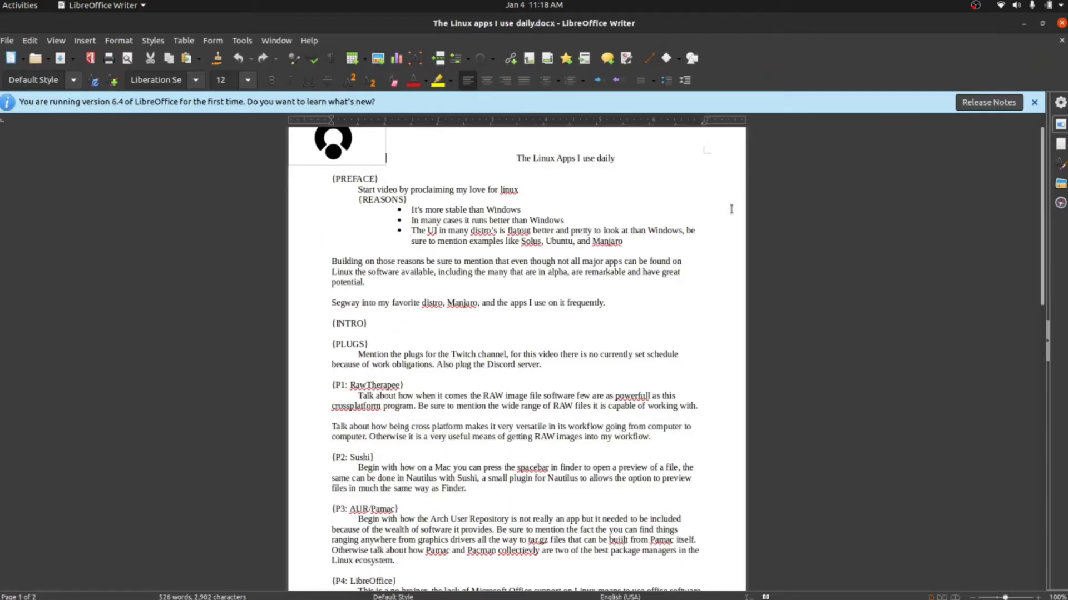
pyautogui.scroll(1, 727, 210)
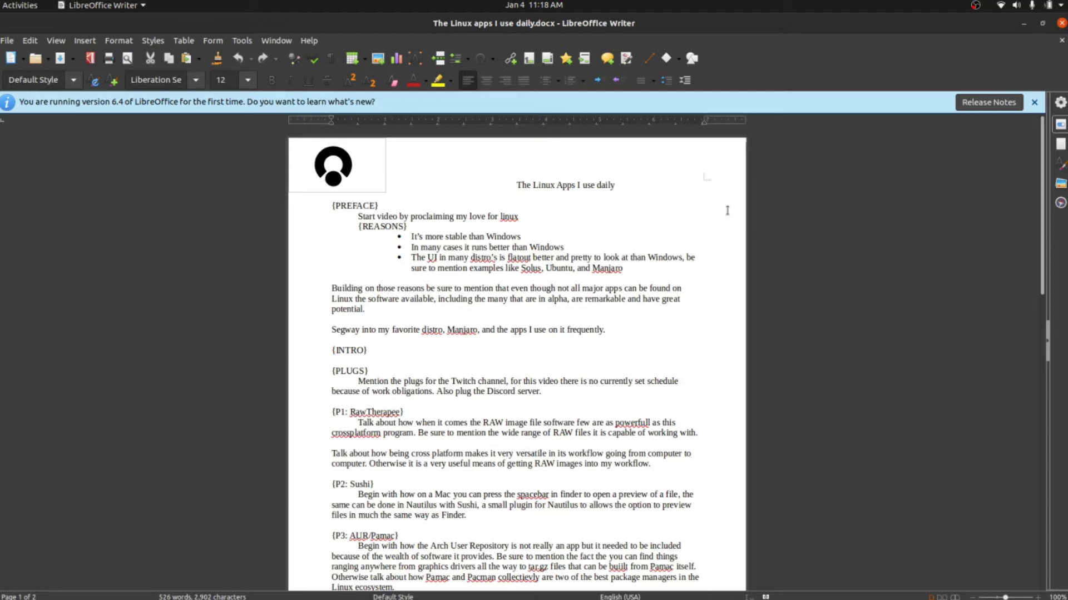
pyautogui.scroll(-10, 718, 200)
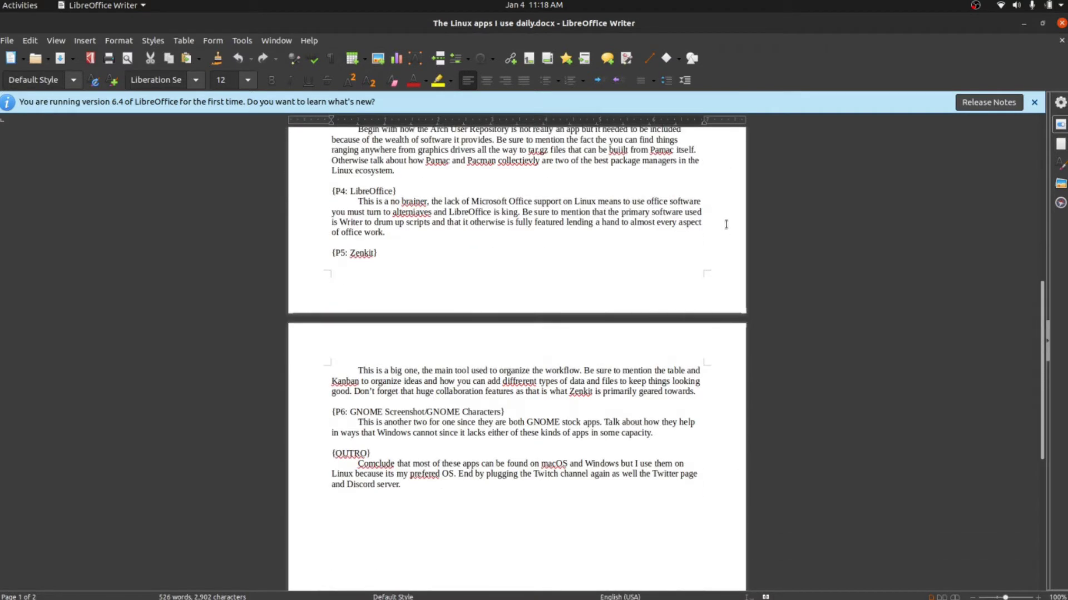
pyautogui.scroll(10, 726, 222)
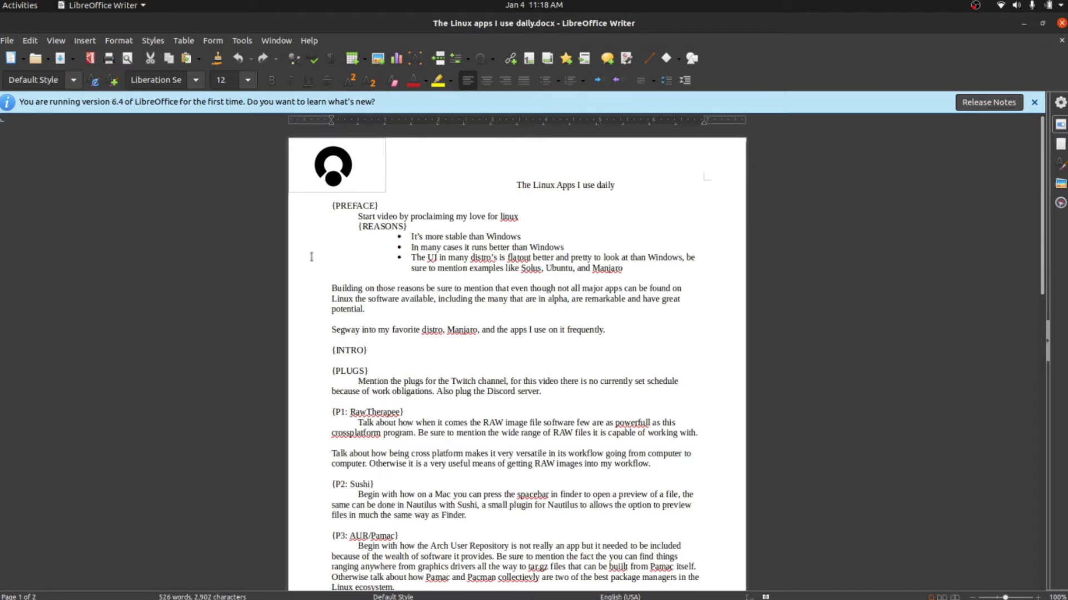
# Examine the document's paragraph indent and spacing options, along with the other formatting and insert commands
pyautogui.click(242, 41)
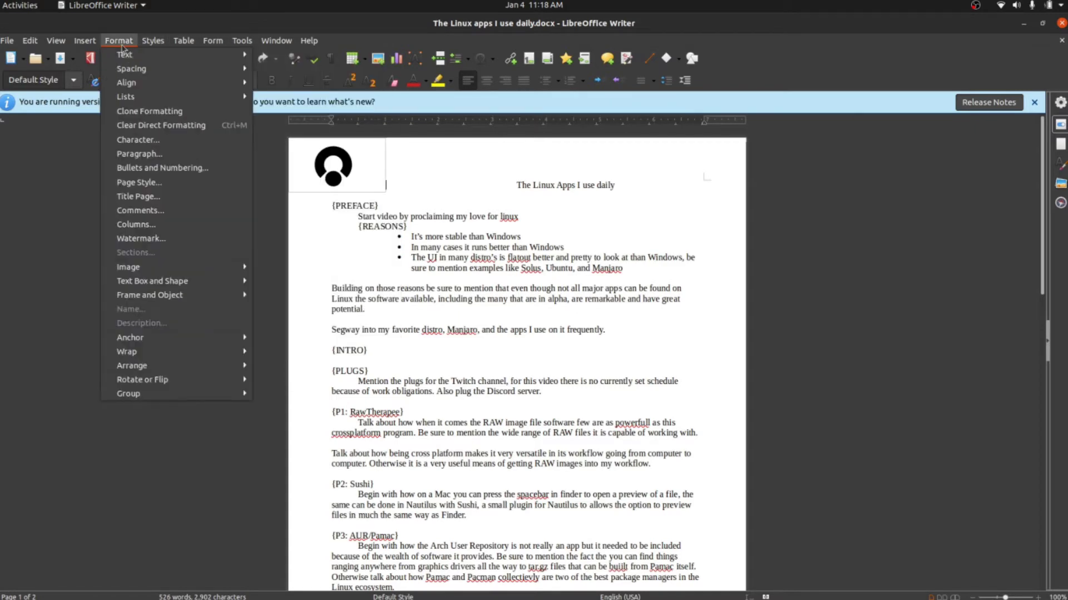
pyautogui.click(160, 160)
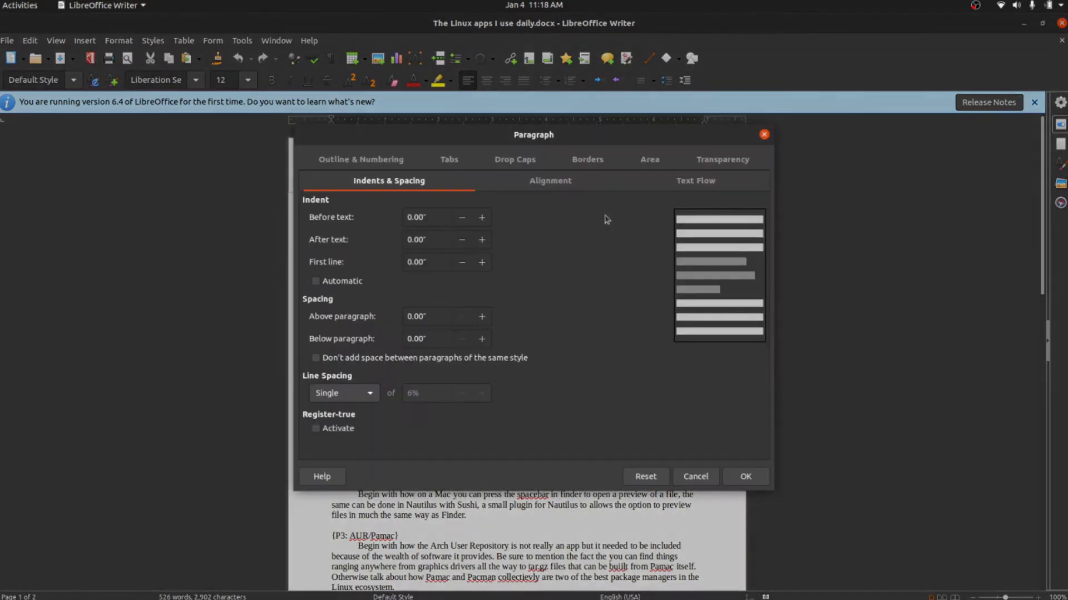
pyautogui.press('Escape')
pyautogui.click(138, 40)
pyautogui.click(129, 148)
pyautogui.click(709, 155)
pyautogui.click(85, 40)
pyautogui.click(155, 253)
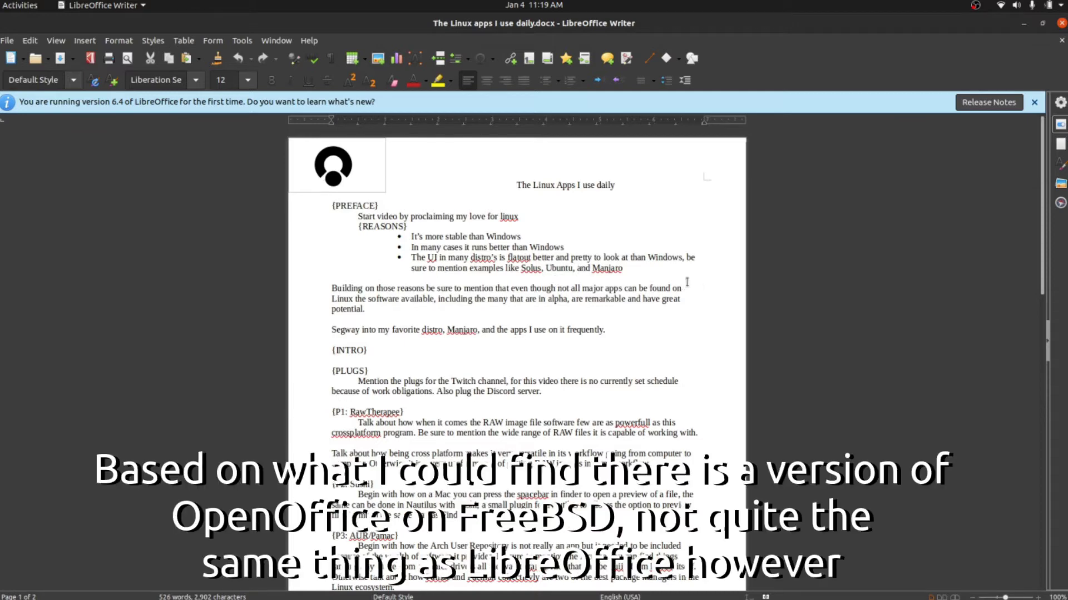
pyautogui.scroll(-8, 683, 286)
pyautogui.scroll(3, 680, 289)
pyautogui.scroll(10, 680, 288)
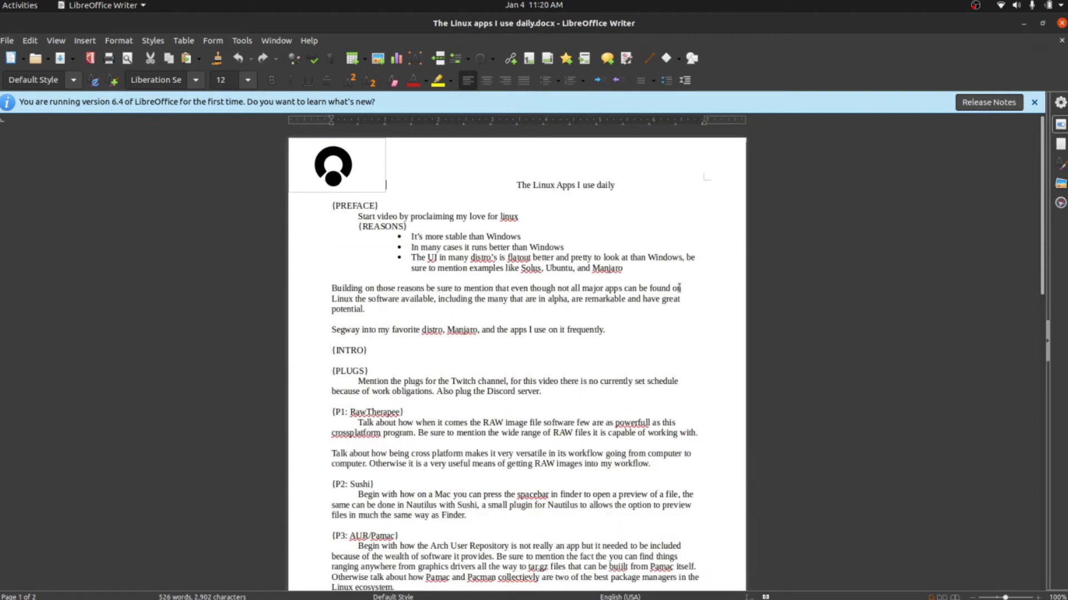
# Find the Characters application through the system-wide search and launch it
pyautogui.press('super')
pyautogui.write('cahl')
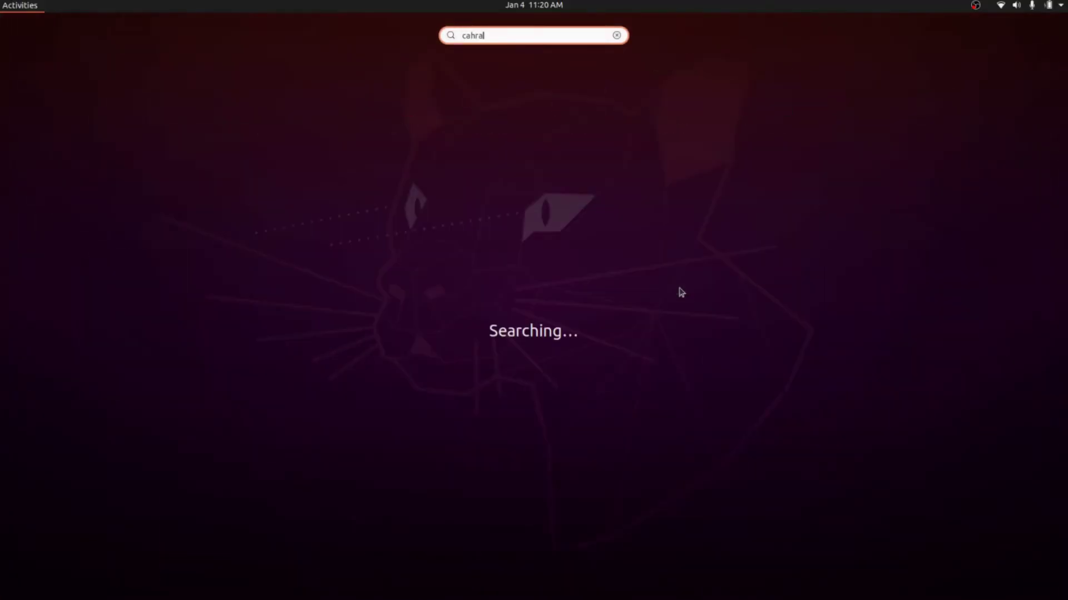
pyautogui.press('BackSpace')
pyautogui.press('BackSpace')
pyautogui.write('l')
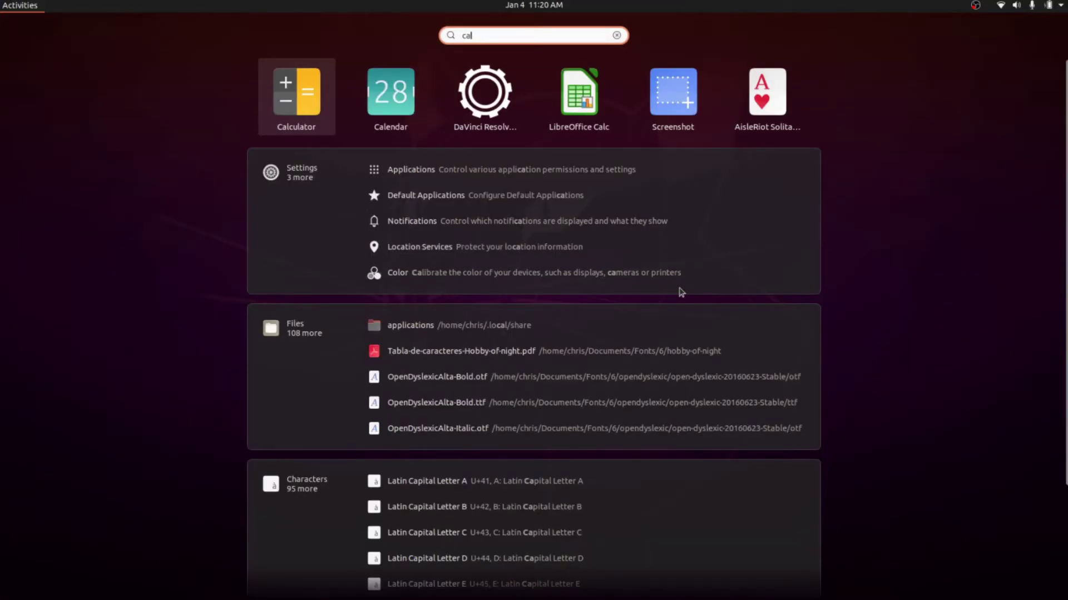
pyautogui.press('BackSpace')
pyautogui.press('BackSpace')
pyautogui.write('hl')
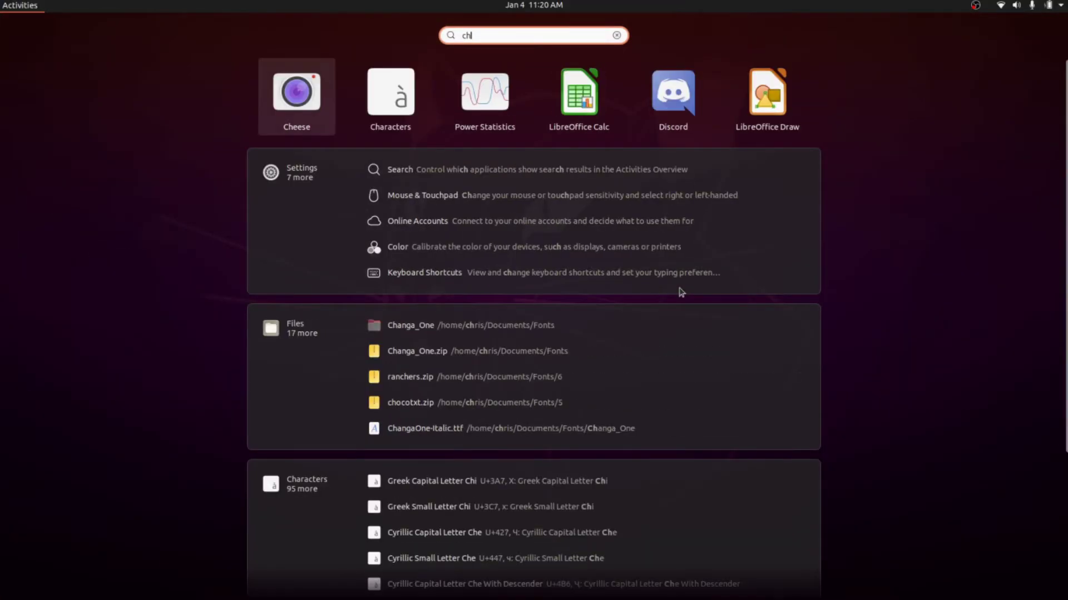
pyautogui.press('Right')
pyautogui.press('Return')
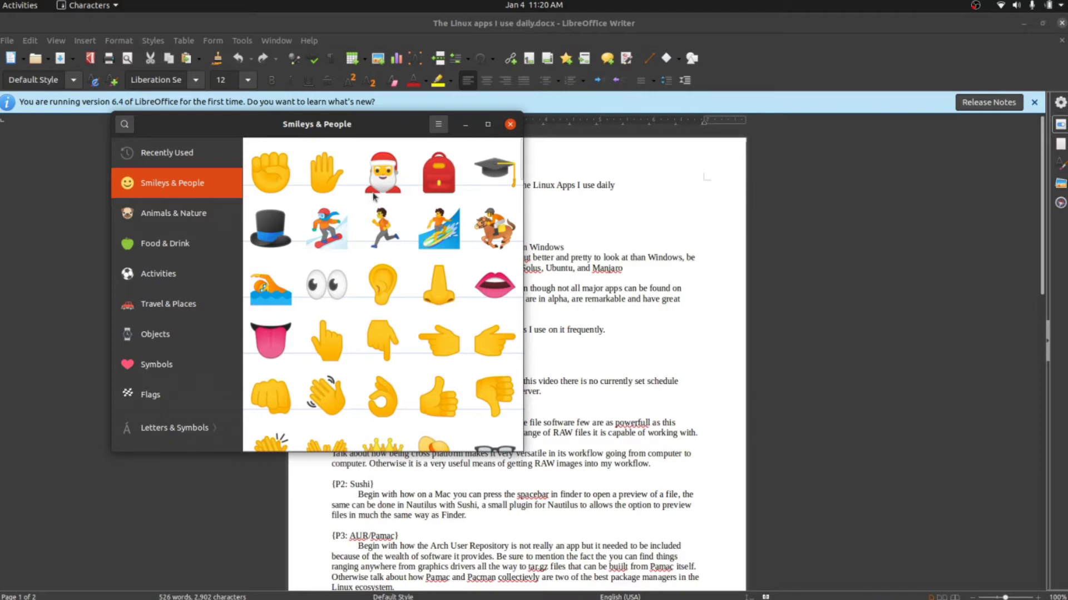
# Minimize the Writer window and place the Characters window, at its normal unmaximized size, over the empty desktop
pyautogui.moveTo(376, 131); pyautogui.dragTo(412, 142)
pyautogui.click(537, 135)
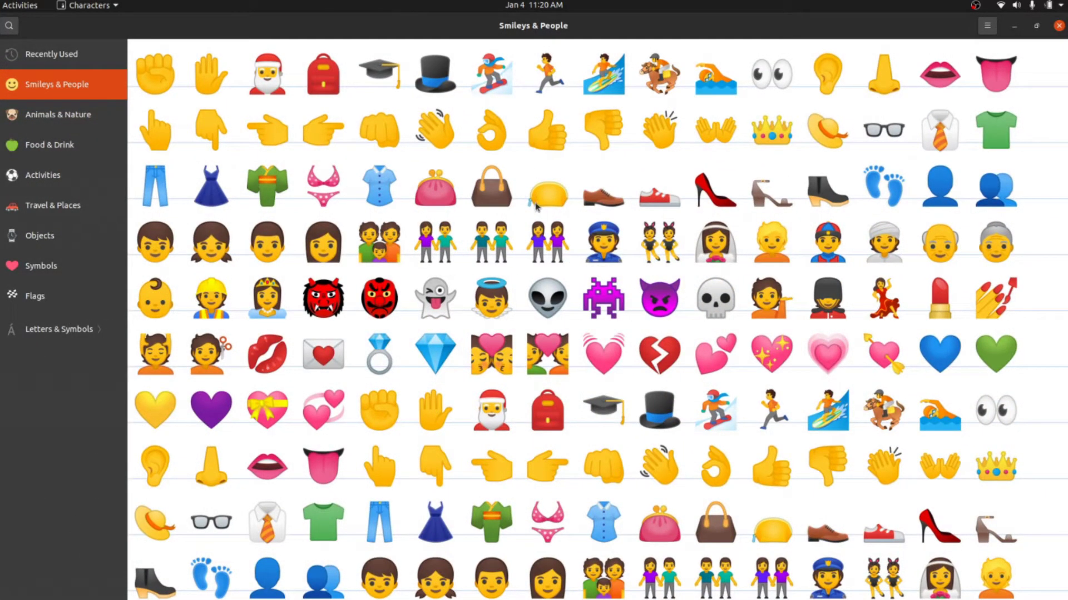
pyautogui.click(1036, 26)
pyautogui.click(1023, 24)
pyautogui.moveTo(424, 134); pyautogui.dragTo(468, 127)
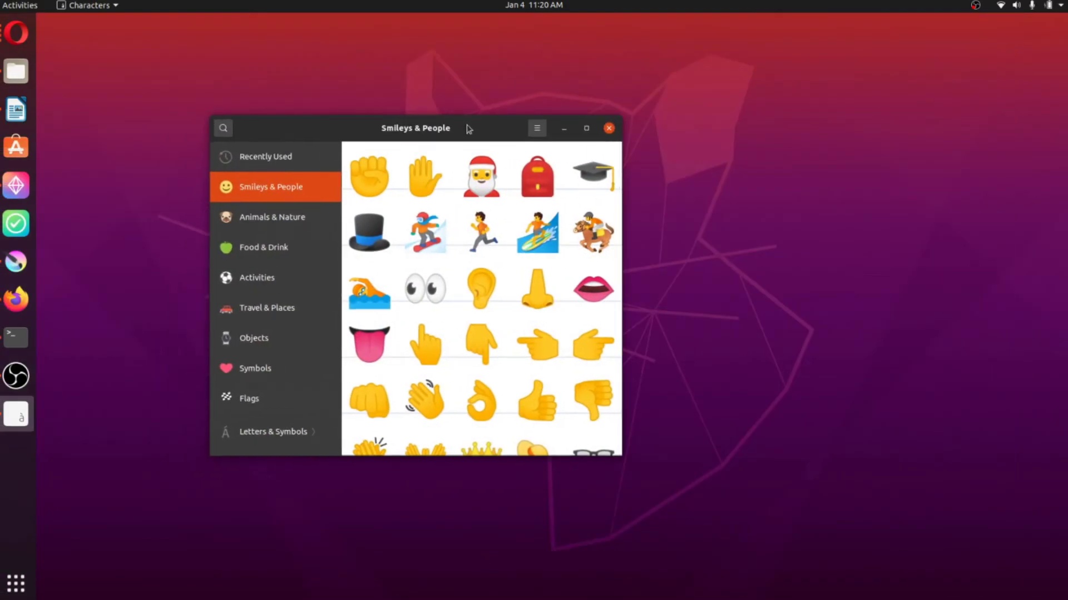
# Browse the emoji categories one by one, from Animals & Nature through Food & Drink, Activities, Travel & Places, Objects and Symbols to Flags
pyautogui.click(275, 217)
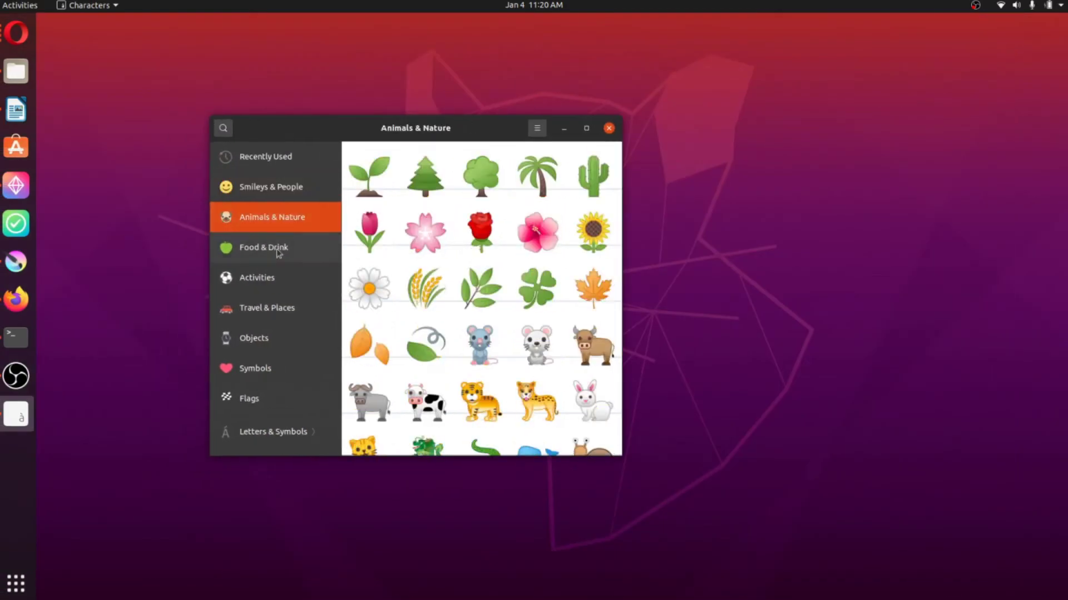
pyautogui.click(276, 249)
pyautogui.click(269, 283)
pyautogui.click(269, 310)
pyautogui.click(270, 340)
pyautogui.click(274, 369)
pyautogui.click(292, 407)
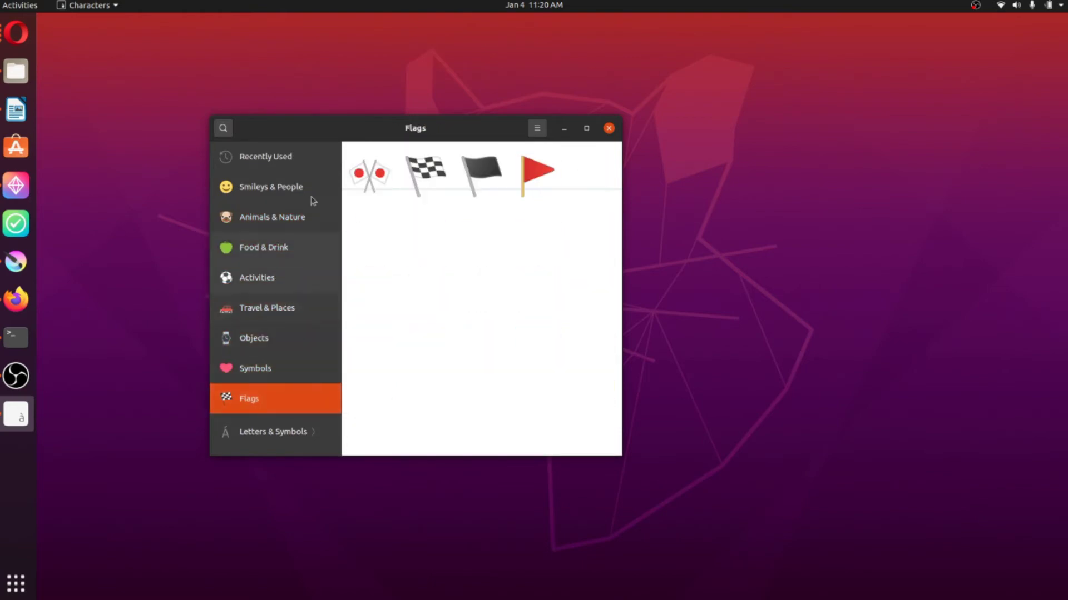
# Show the Smileys & People emoji, then view the font filter list and the application's About information
pyautogui.click(283, 185)
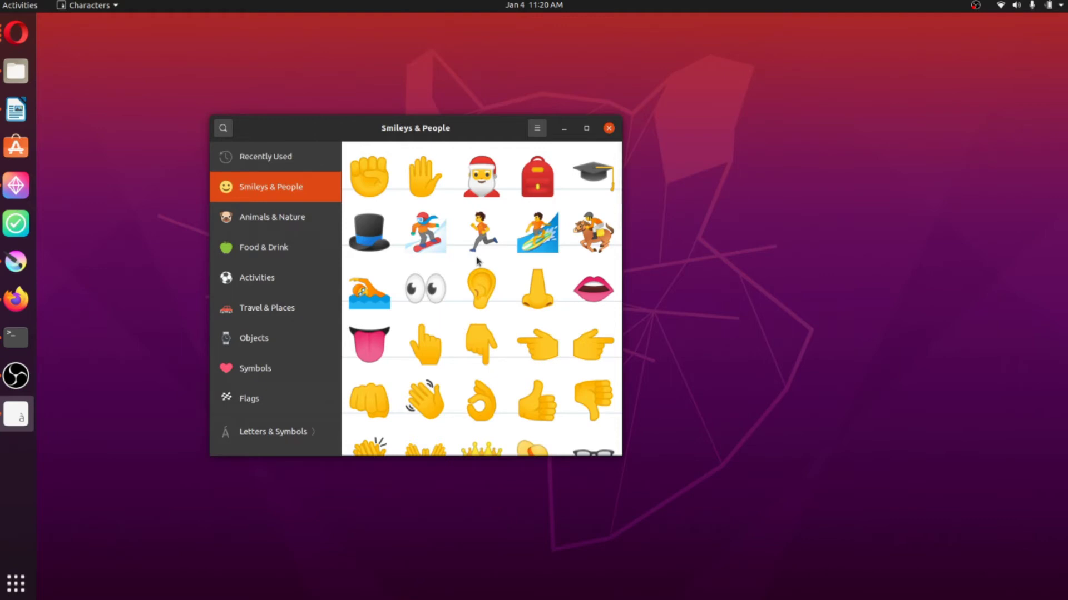
pyautogui.click(536, 128)
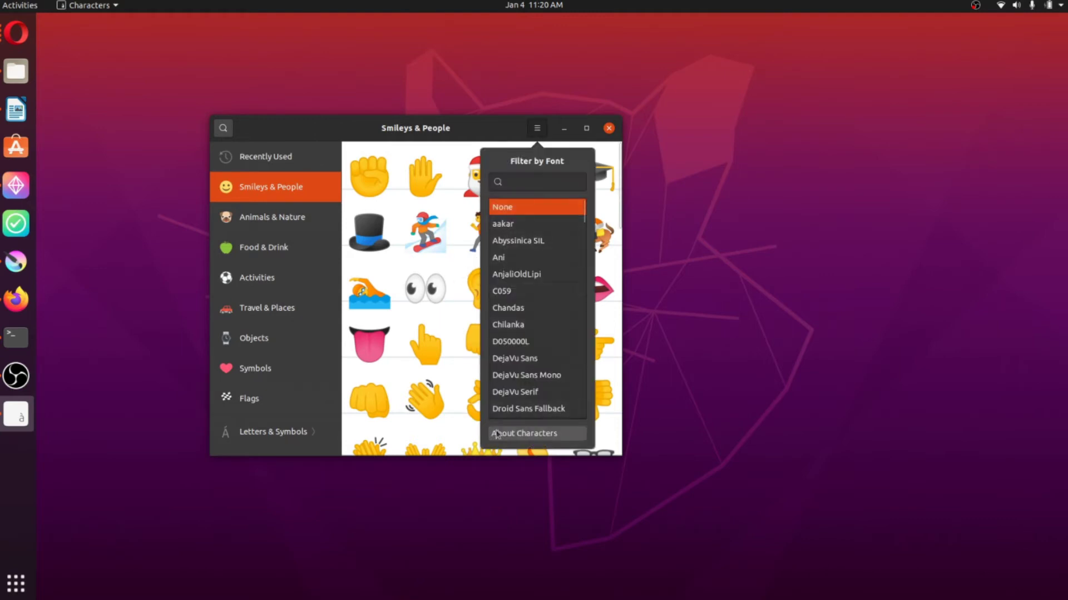
pyautogui.click(500, 434)
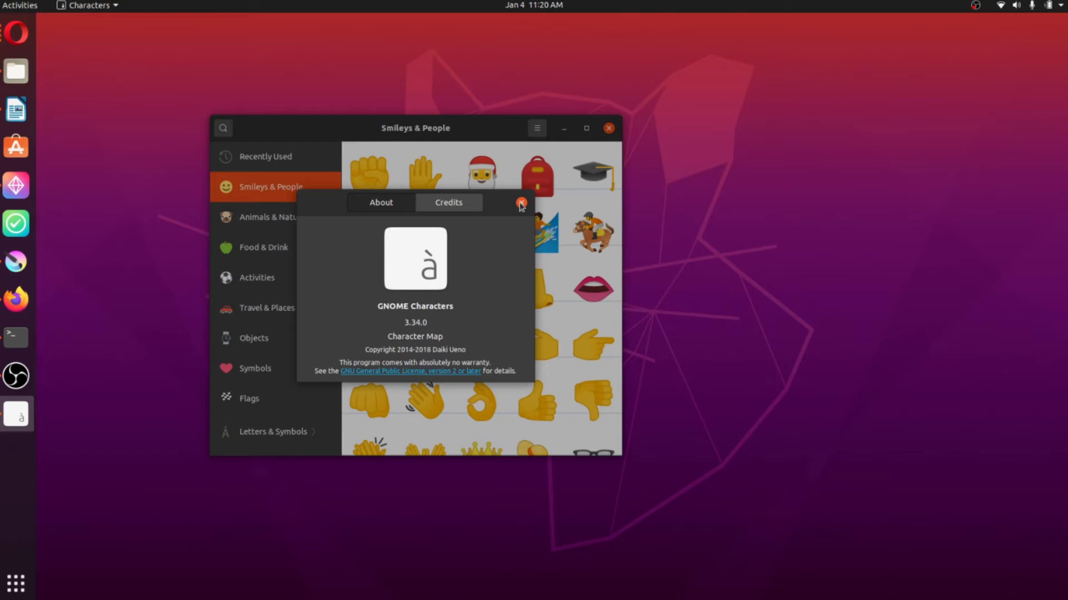
pyautogui.click(521, 203)
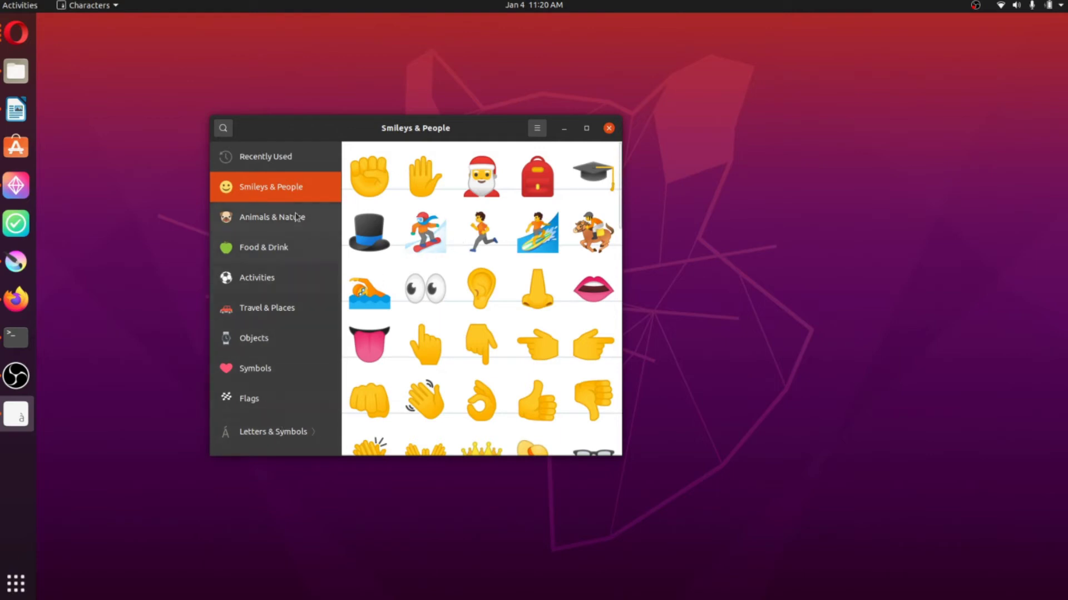
# Open the details of the Raised Hand emoji, copy the character and close its dialog
pyautogui.click(424, 192)
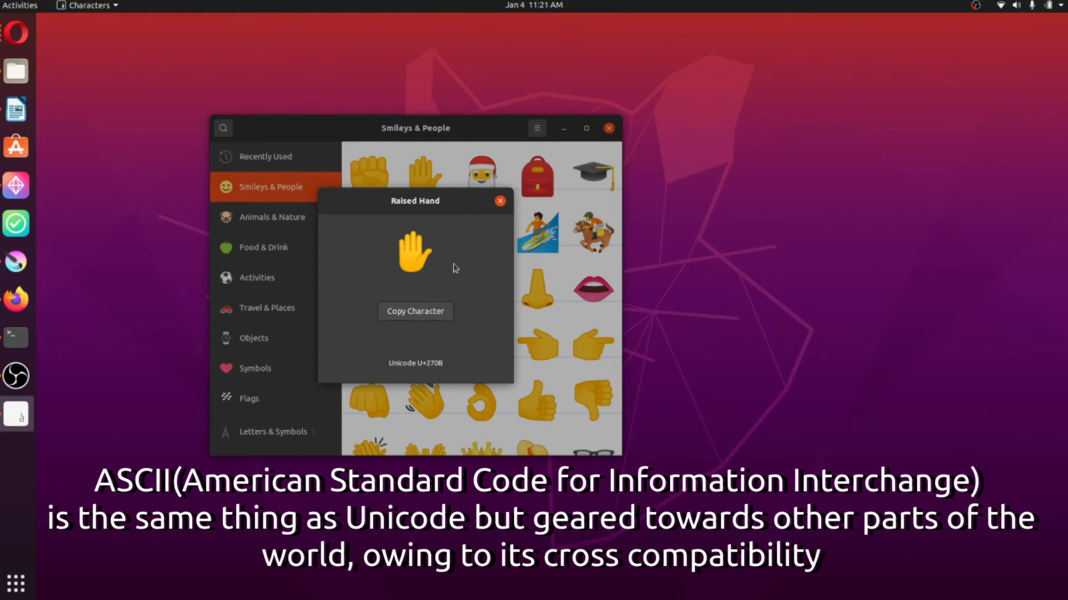
pyautogui.click(501, 201)
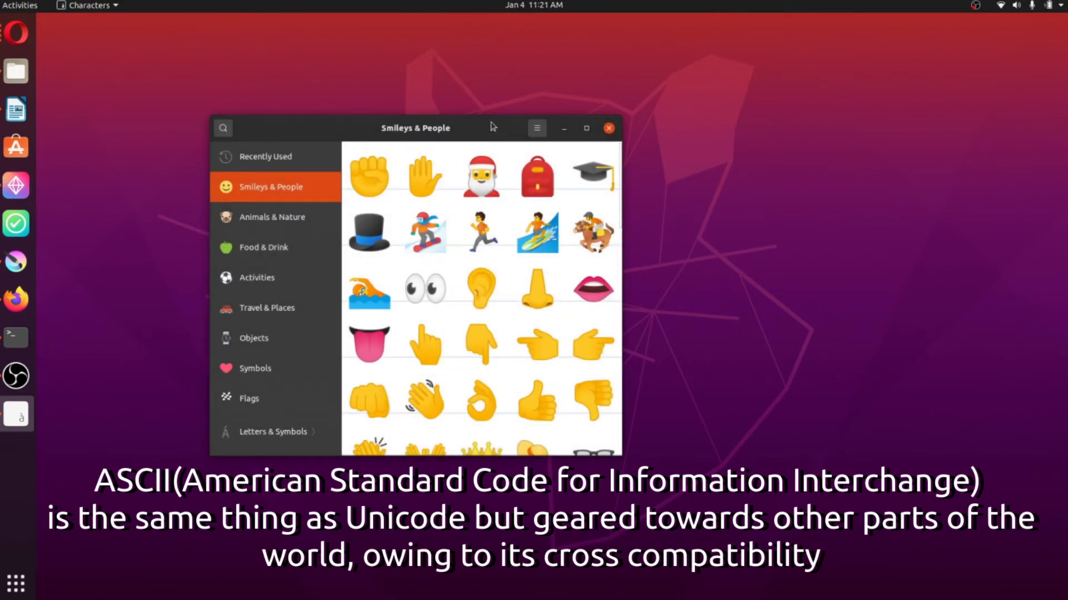
pyautogui.click(434, 184)
pyautogui.click(420, 312)
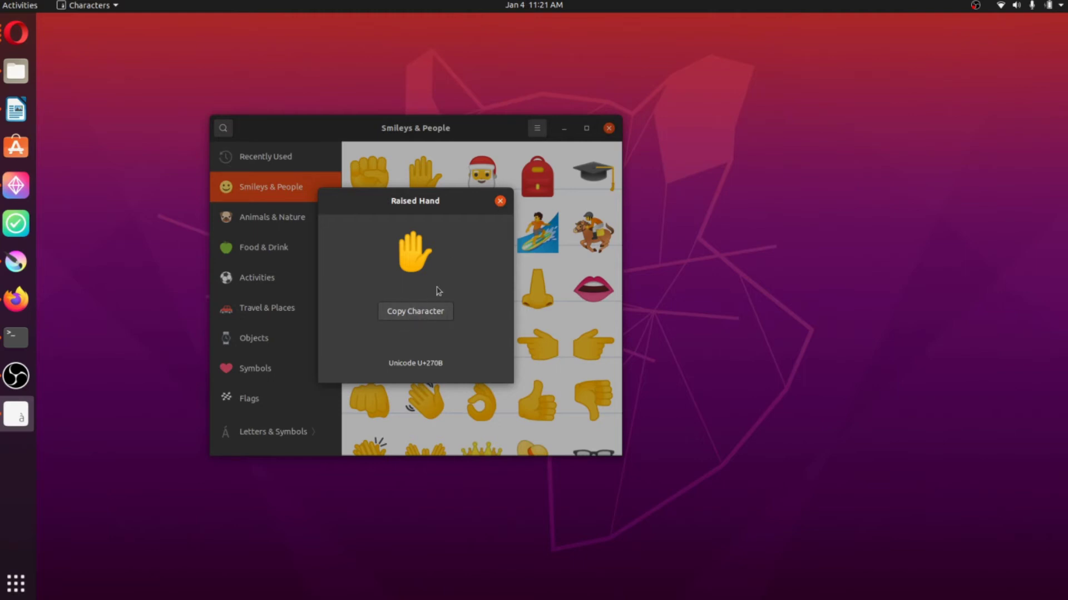
pyautogui.click(500, 201)
# Browse the Letters & Symbols categories Arrows, Bullets, Pictures and Punctuation, then return to Smileys & People
pyautogui.click(296, 432)
pyautogui.click(281, 194)
pyautogui.click(266, 214)
pyautogui.click(255, 249)
pyautogui.click(246, 158)
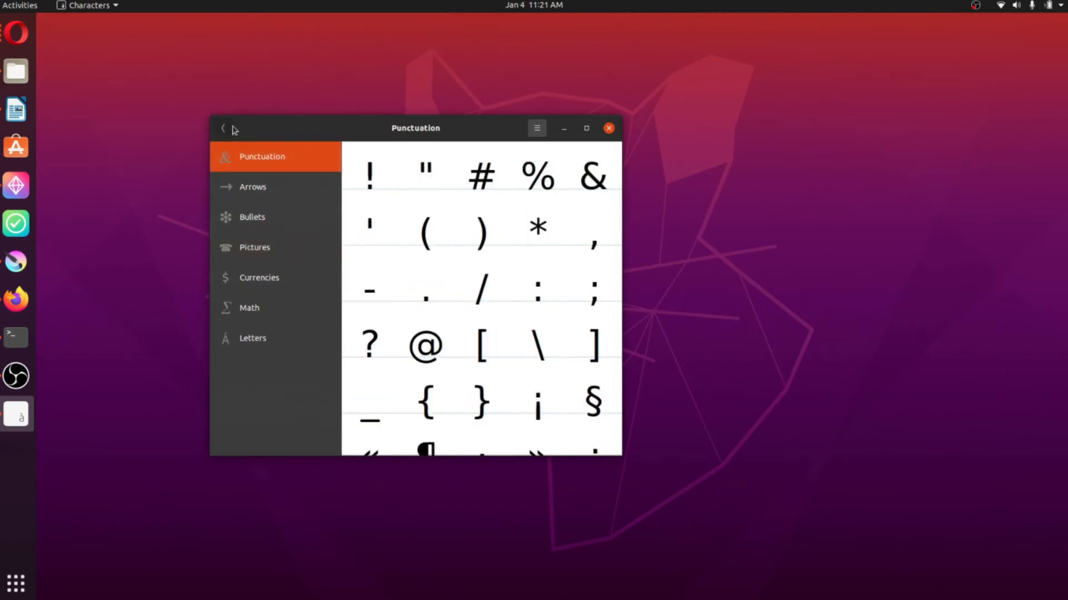
pyautogui.click(224, 129)
pyautogui.click(271, 187)
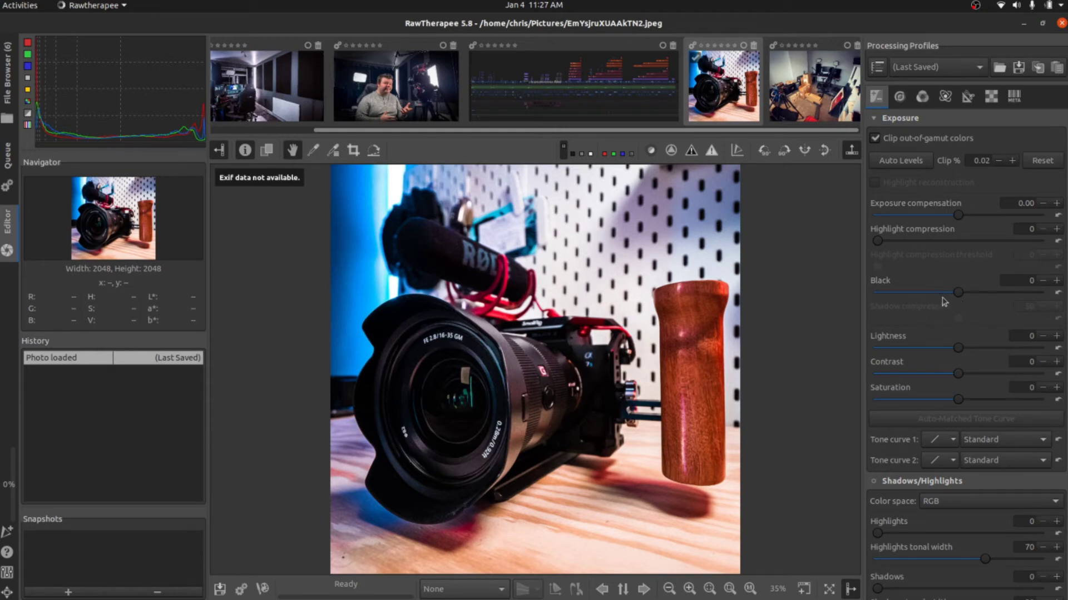
# Switch to RawTherapee and adjust the camera photo's exposure with Black at 242, Lightness at -16 and increased contrast
pyautogui.moveTo(957, 296); pyautogui.dragTo(945, 355)
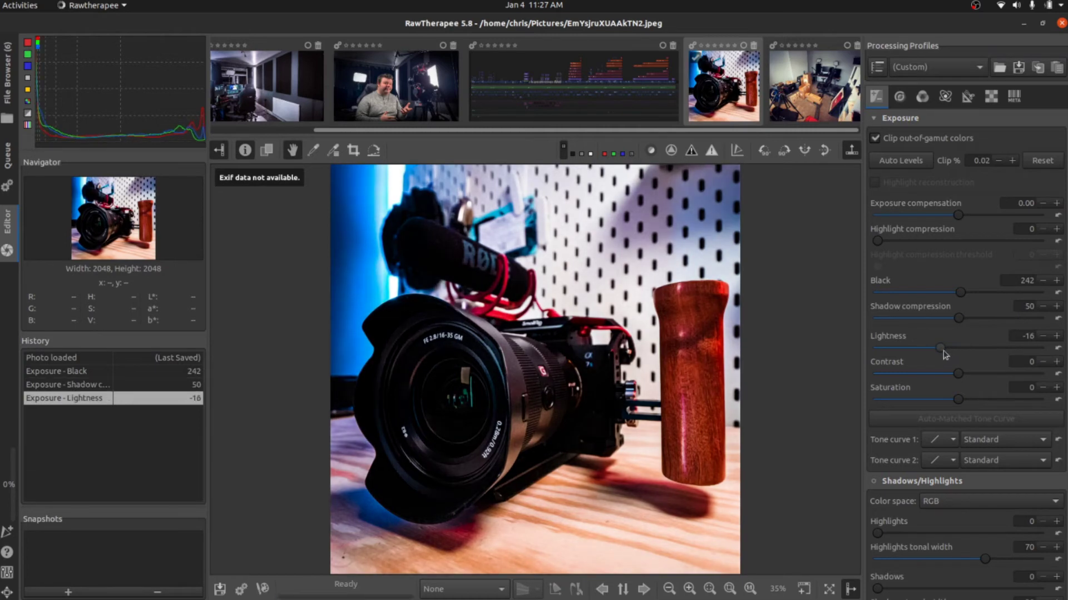
pyautogui.moveTo(961, 375); pyautogui.dragTo(988, 381)
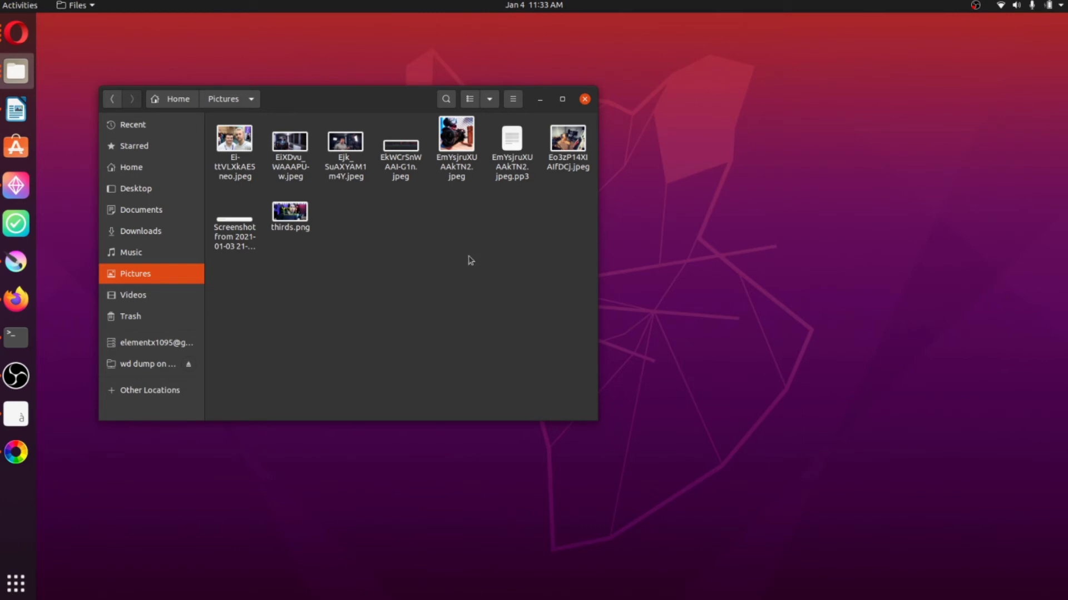
# Switch to Files, preview thirds.png from the Pictures folder, and look inside the clips folder under Videos
pyautogui.click(276, 206)
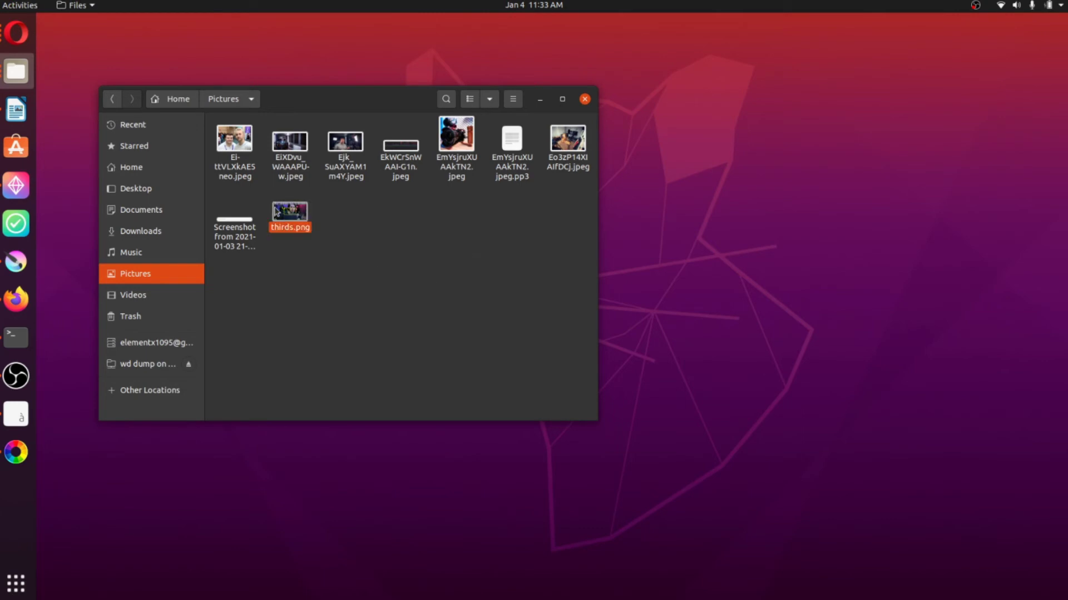
pyautogui.press('space')
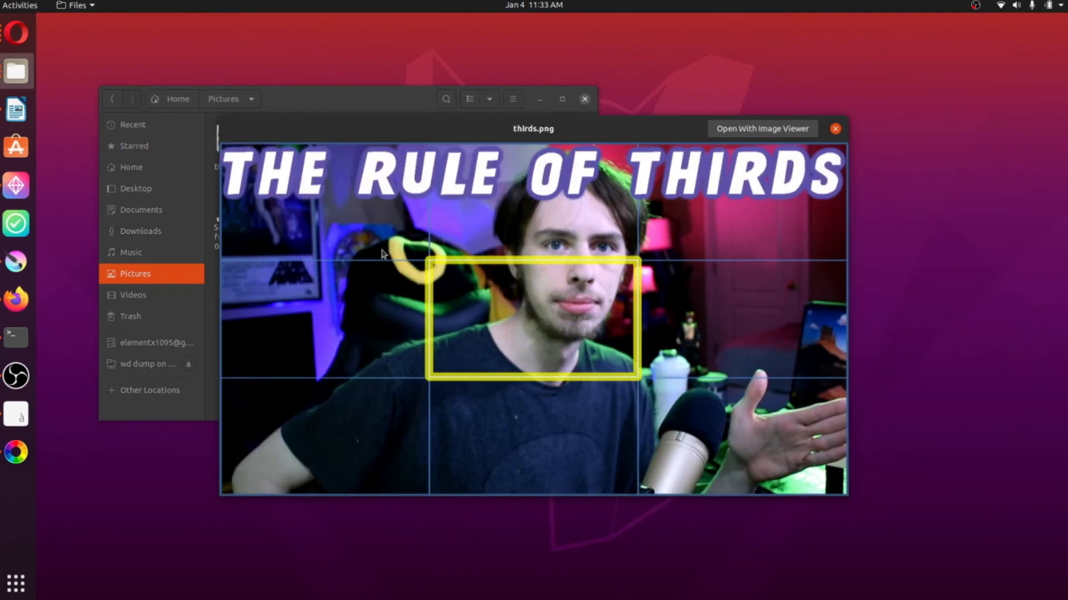
pyautogui.click(835, 129)
pyautogui.click(164, 290)
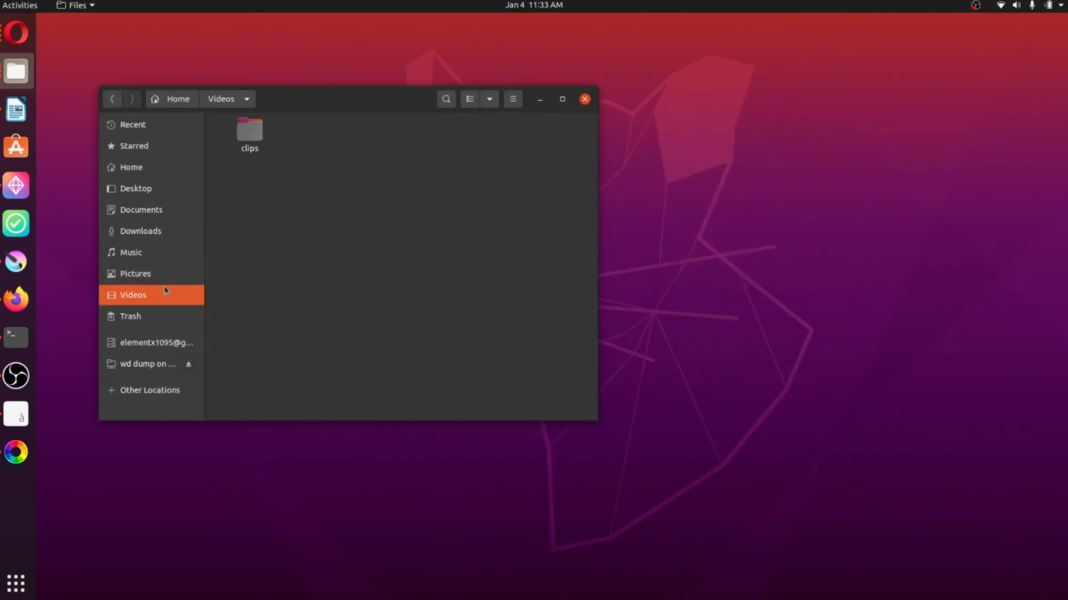
pyautogui.doubleClick(249, 130)
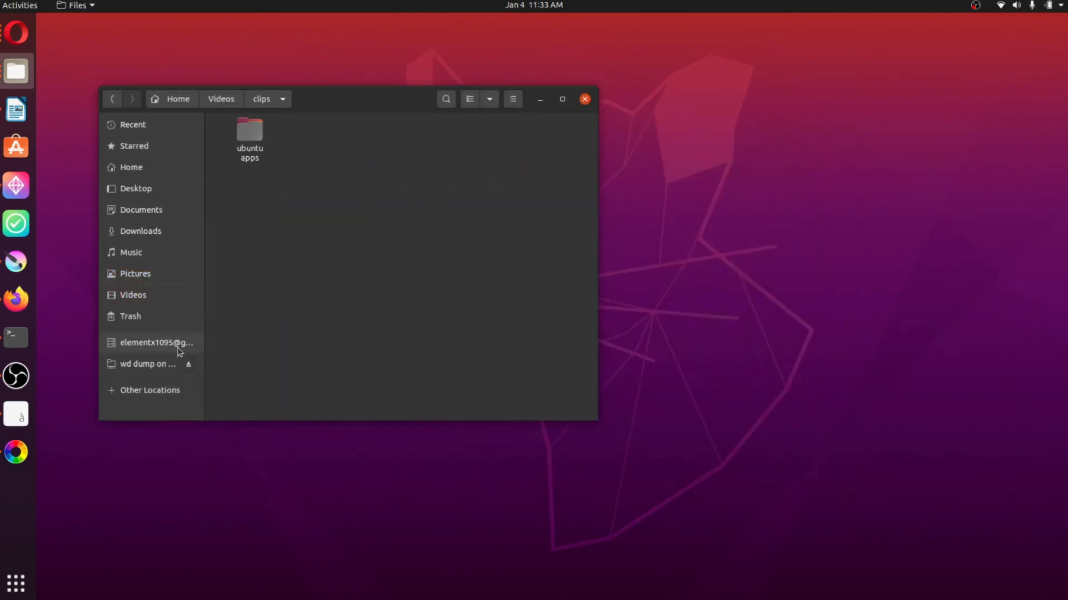
# Return to the Pictures folder, quick-preview Eo3zP14XIAIfDCj.jpeg, and close the preview
pyautogui.click(159, 278)
pyautogui.click(554, 176)
pyautogui.press('space')
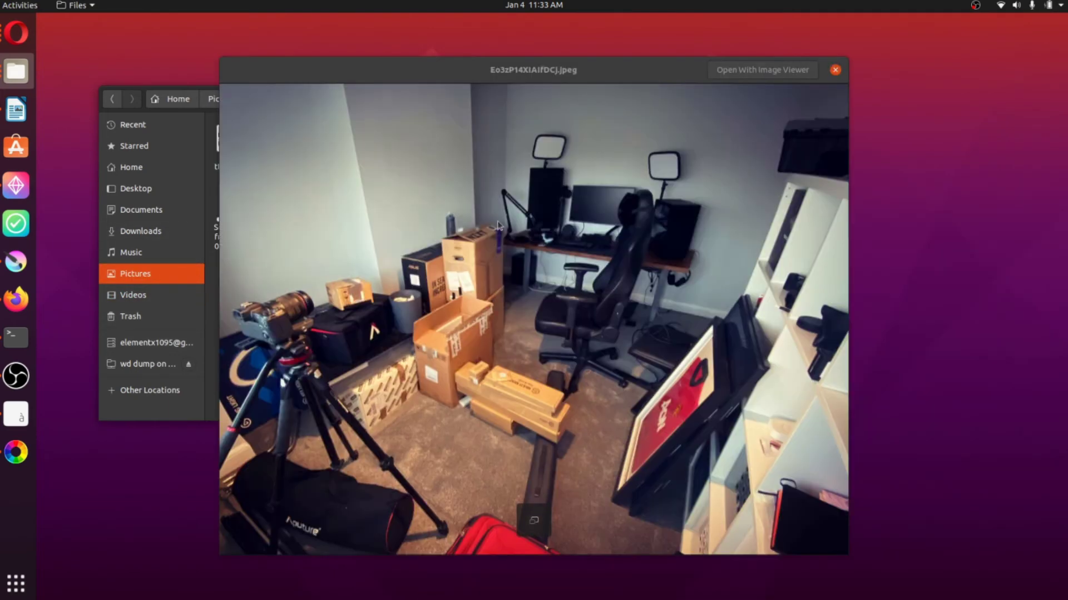
pyautogui.click(835, 68)
pyautogui.click(461, 250)
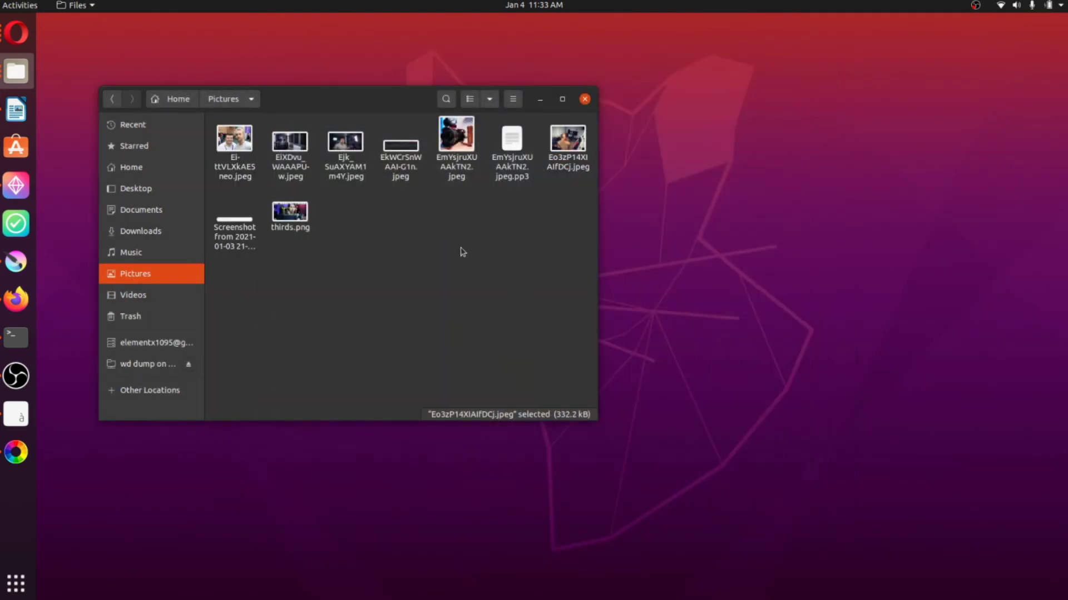
# Quick-preview the editing timeline image EkWCrSnWAAI-G1n.jpeg, close the preview and deselect the file
pyautogui.click(416, 156)
pyautogui.press('space')
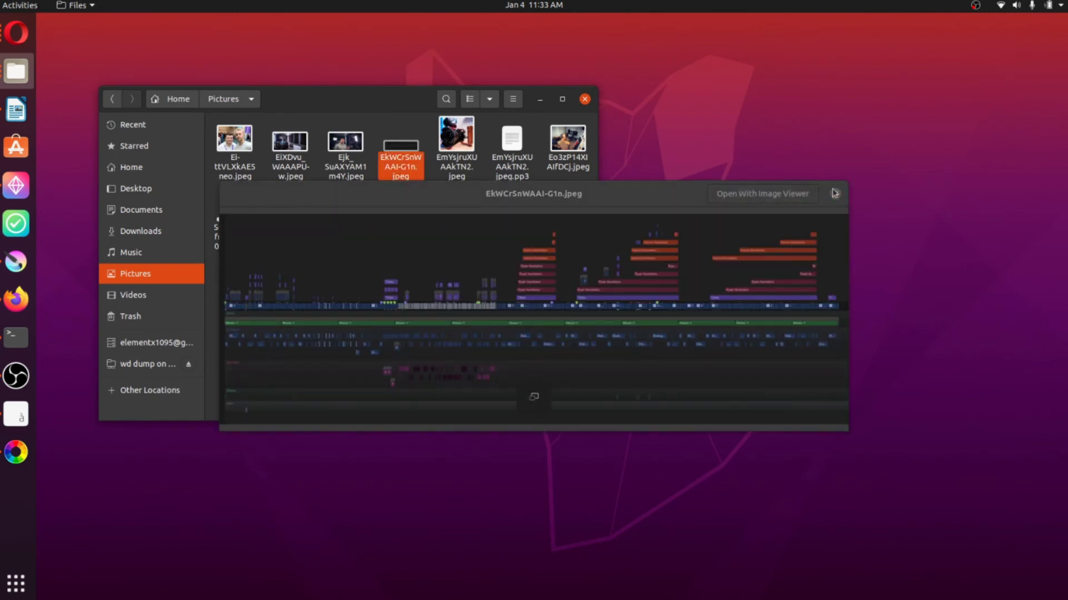
pyautogui.click(835, 193)
pyautogui.click(478, 308)
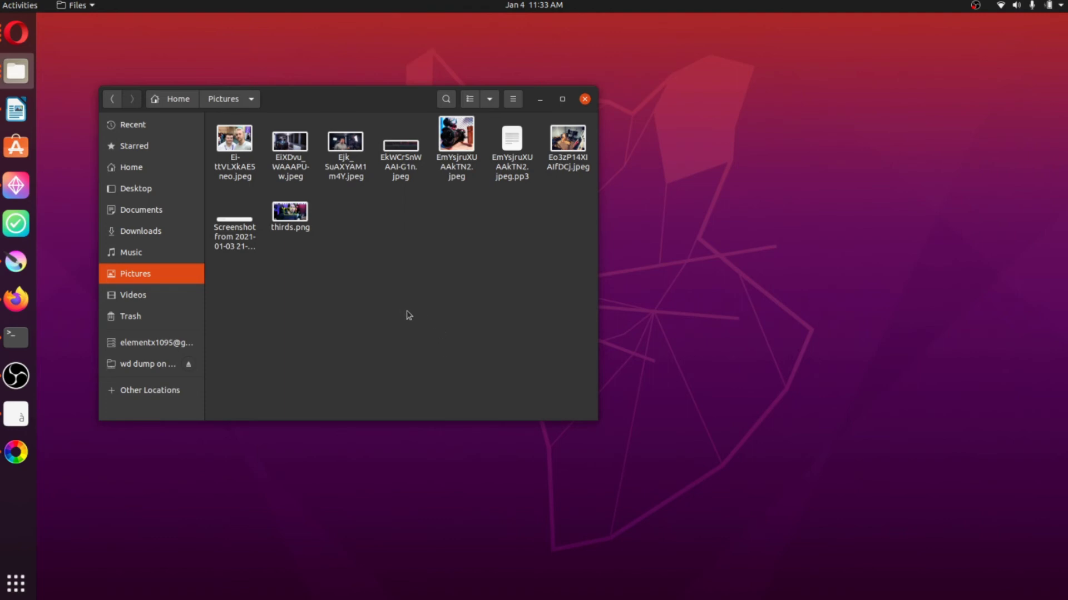
# Close the file manager and launch the Screenshot application through the system-wide search
pyautogui.hotkey('ctrl', 'q')
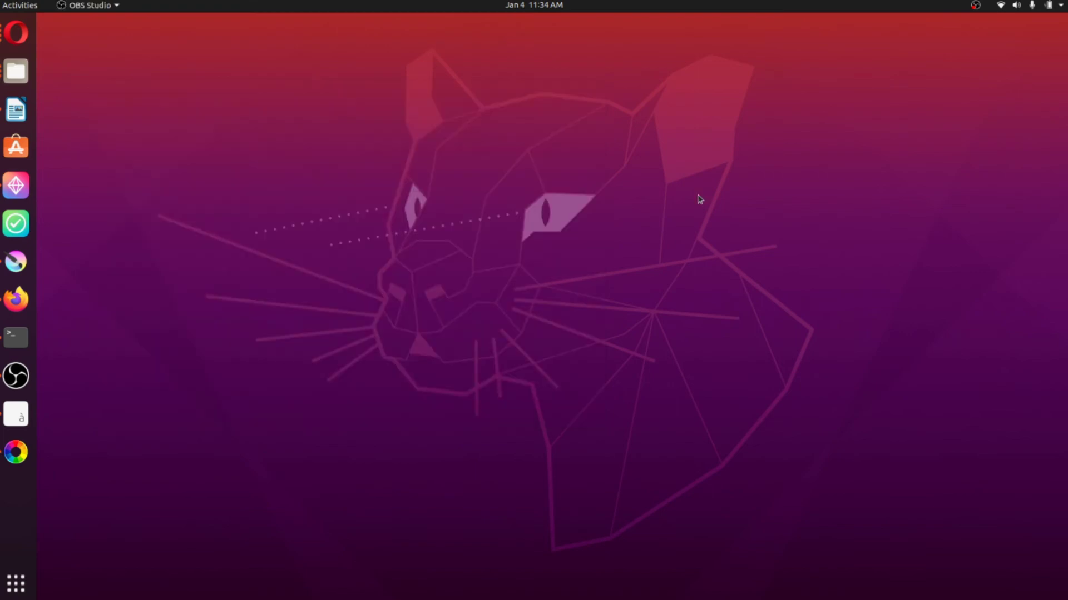
pyautogui.press('super')
pyautogui.write('screen')
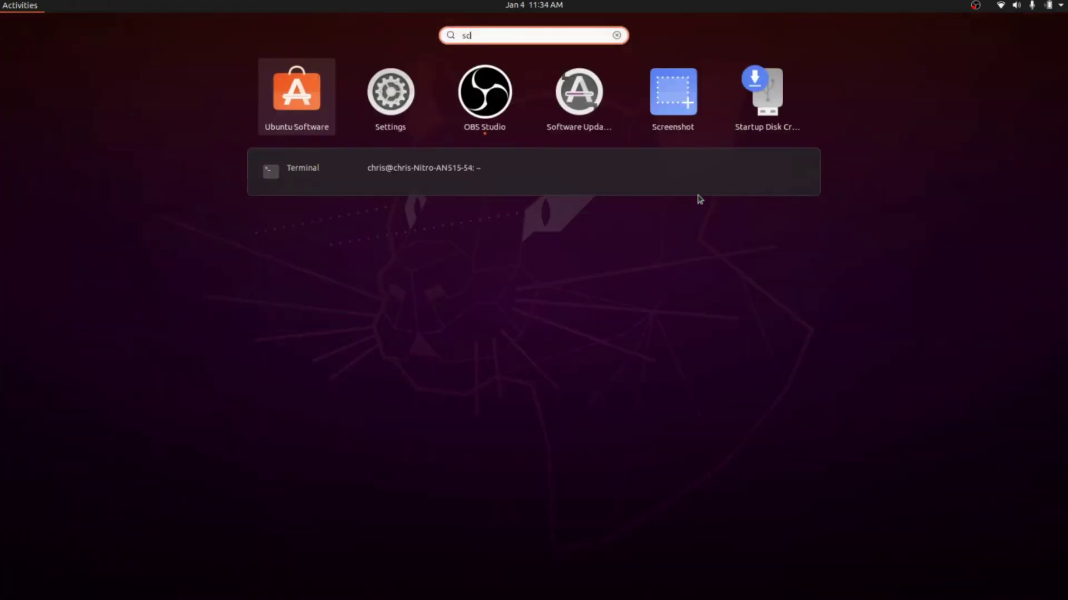
pyautogui.press('Return')
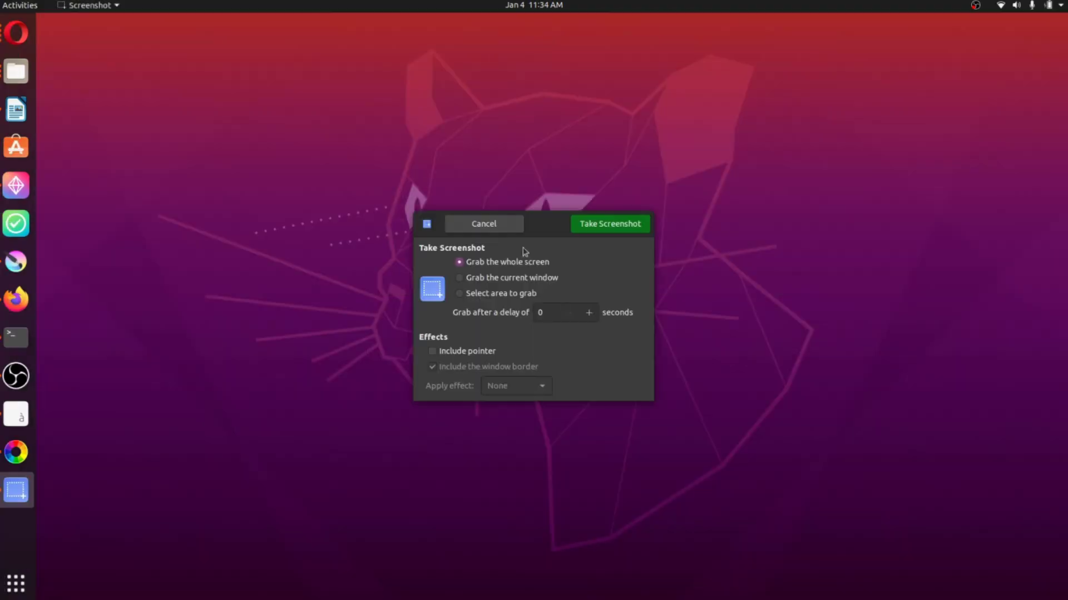
# Capture a screenshot of a selected area covering the large central part of the desktop
pyautogui.click(492, 294)
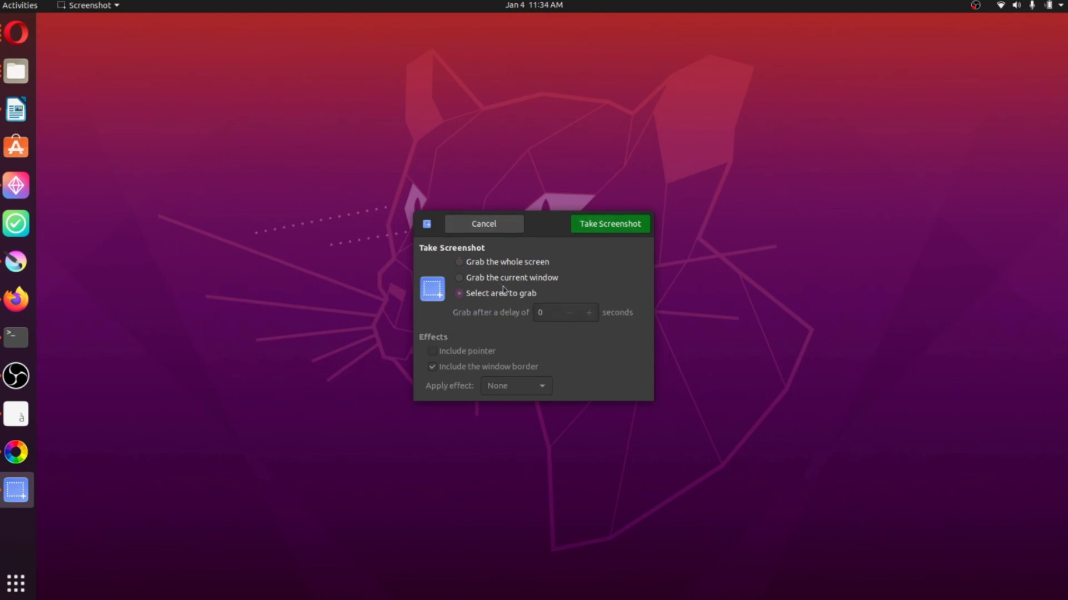
pyautogui.click(596, 225)
pyautogui.moveTo(217, 82); pyautogui.dragTo(878, 503)
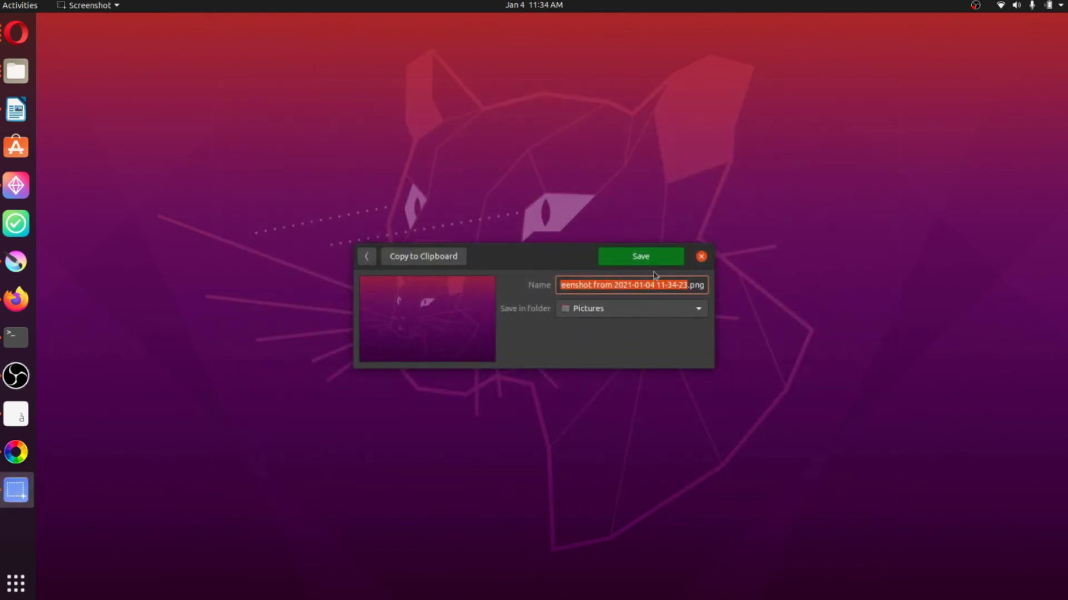
# Leave the area capture unsaved and take a screenshot of the whole screen instead
pyautogui.click(368, 258)
pyautogui.click(515, 265)
pyautogui.click(594, 230)
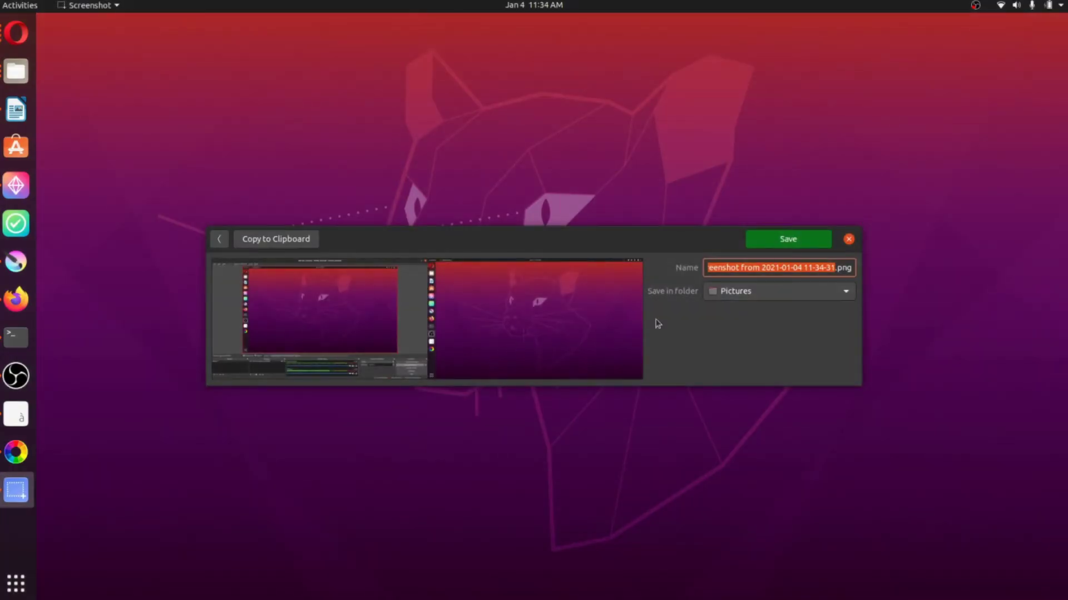
# Leave the whole-screen capture unsaved, grab the current window with its border included, and return to the capture options
pyautogui.click(219, 240)
pyautogui.click(526, 281)
pyautogui.click(617, 225)
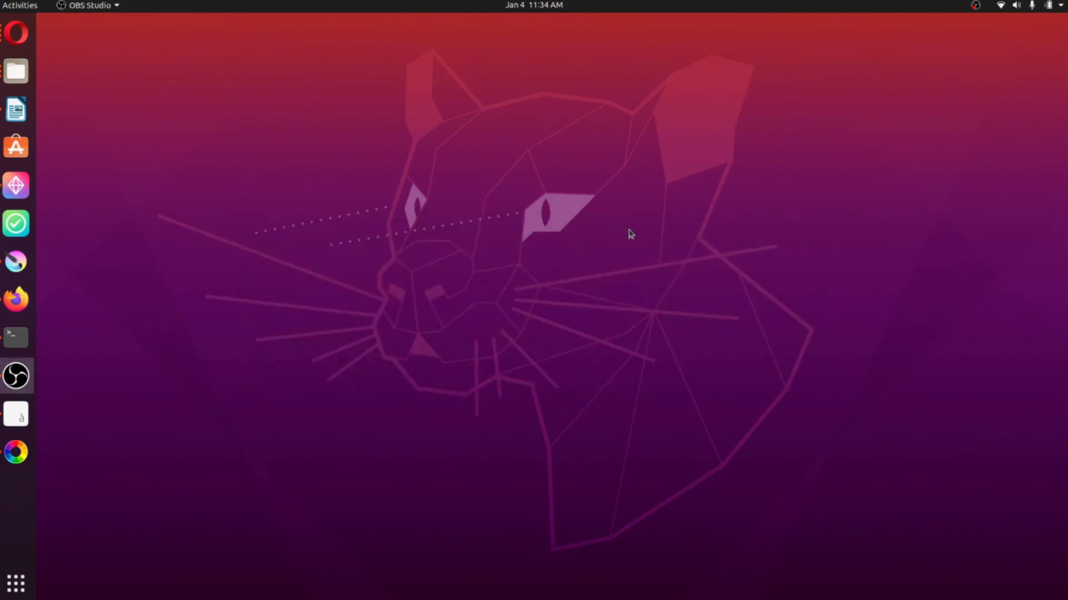
pyautogui.click(327, 241)
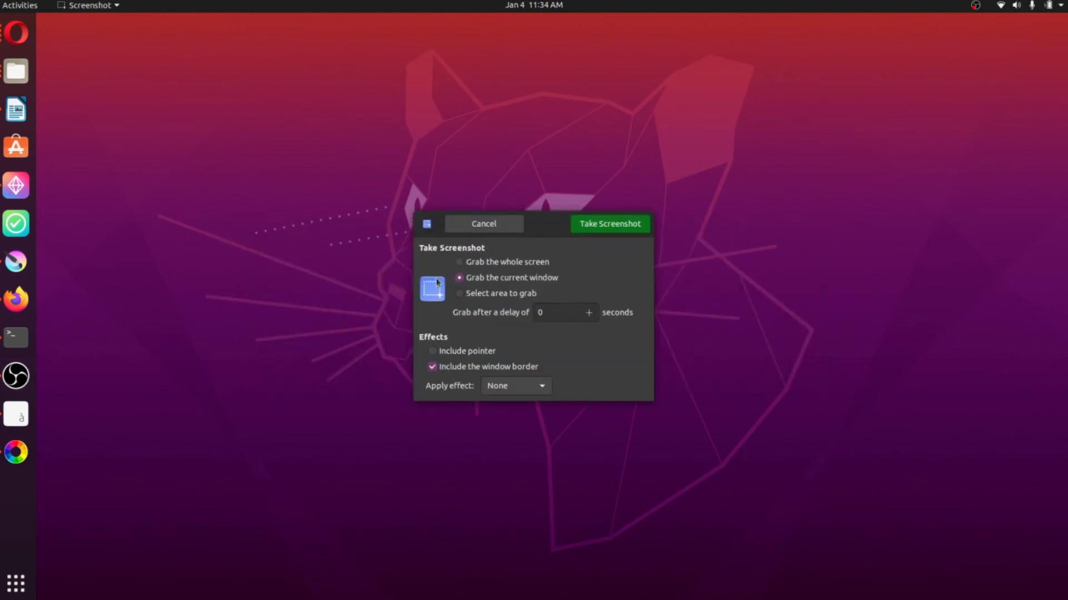